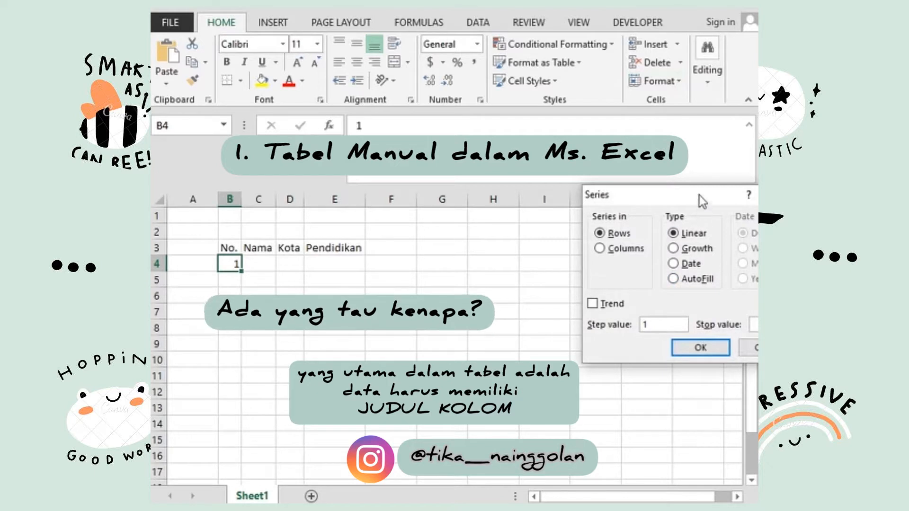
- Try to fill a linear series in rows from B4 with step value 1 and stop value 5
{"action": "left_click_drag", "start_coordinate": [700, 195], "coordinate": [575, 188]}
{"action": "type", "text": "5"}
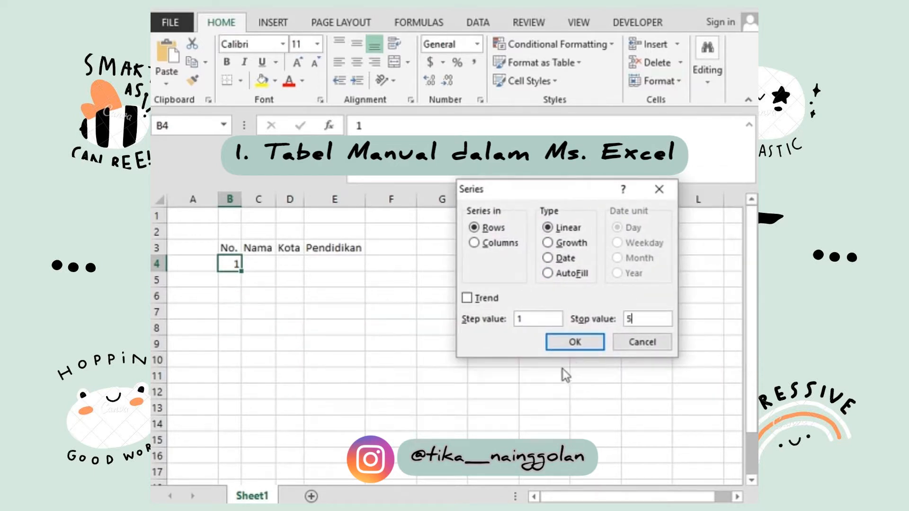
{"action": "left_click", "coordinate": [558, 342]}
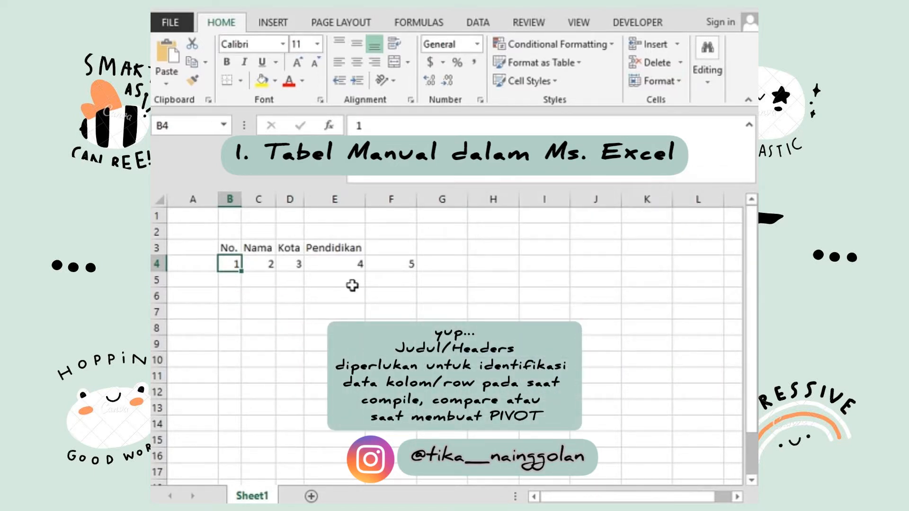
{"action": "key", "text": "ctrl+z"}
- Fill a linear series down the No. column from B4 with step value 1 and stop value 5
{"action": "left_click", "coordinate": [712, 81]}
{"action": "left_click", "coordinate": [715, 134]}
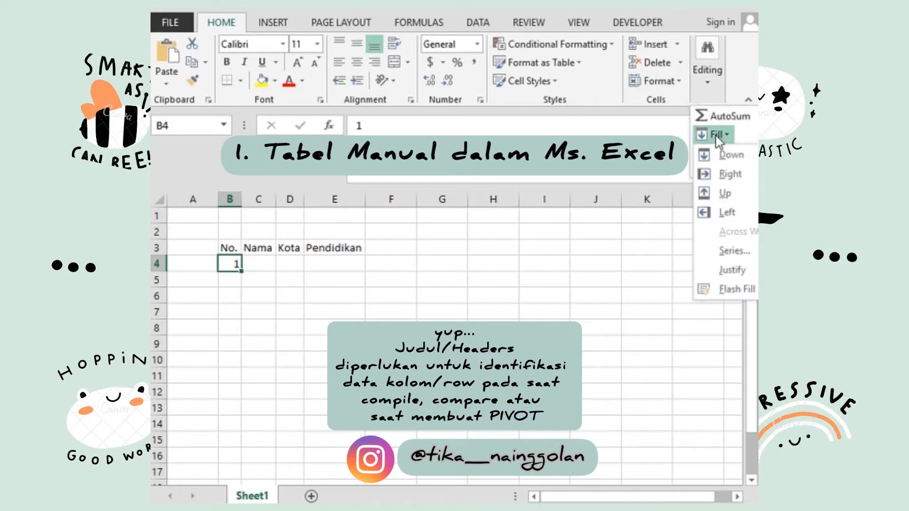
{"action": "left_click", "coordinate": [728, 255]}
{"action": "left_click", "coordinate": [484, 243]}
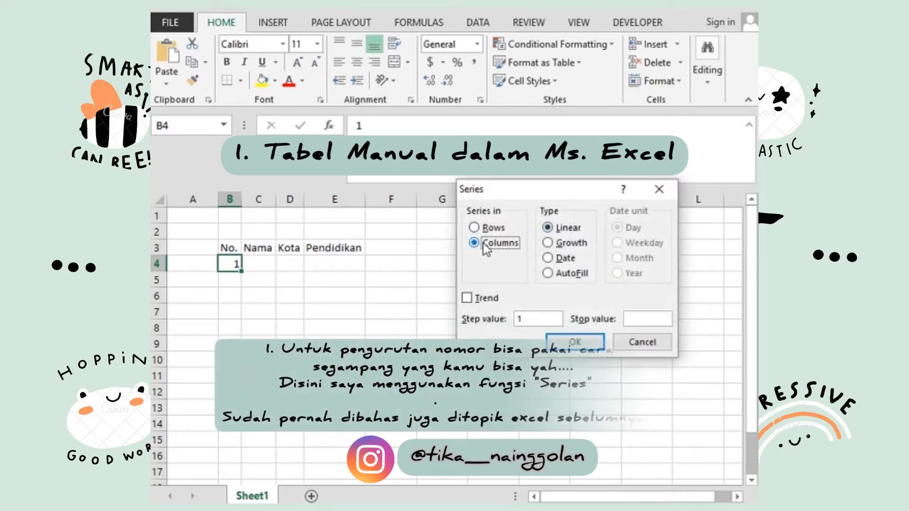
{"action": "left_click", "coordinate": [640, 319]}
{"action": "left_click", "coordinate": [572, 341]}
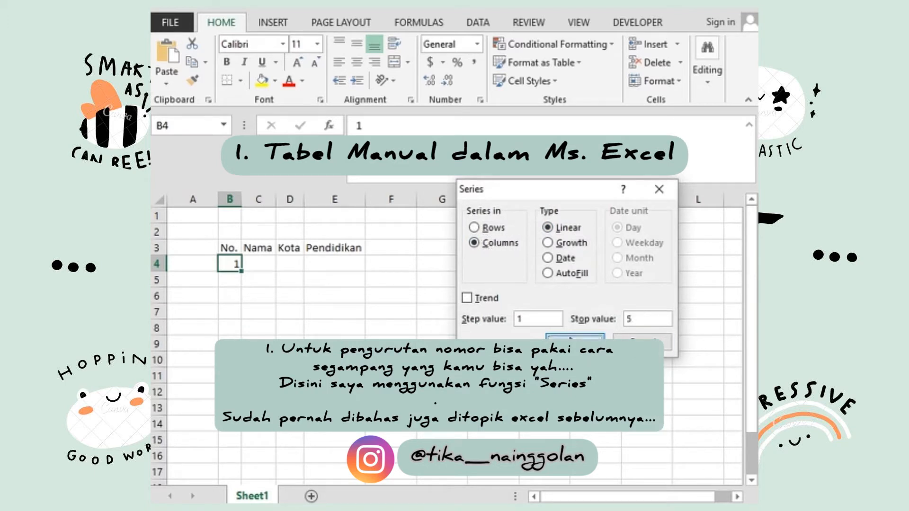
- Enter five first names in uppercase in the Nama column, cells C4 to C8
{"action": "key", "text": "Right"}
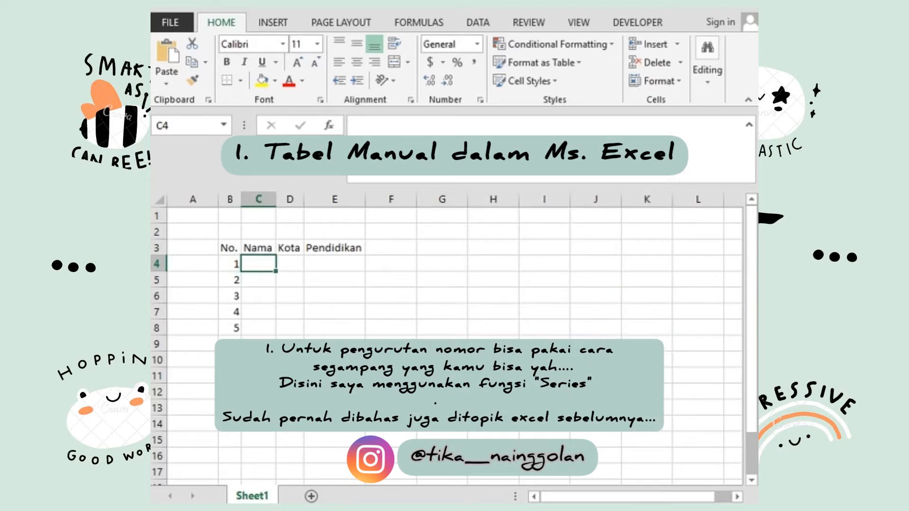
{"action": "type", "text": "TIKA"}
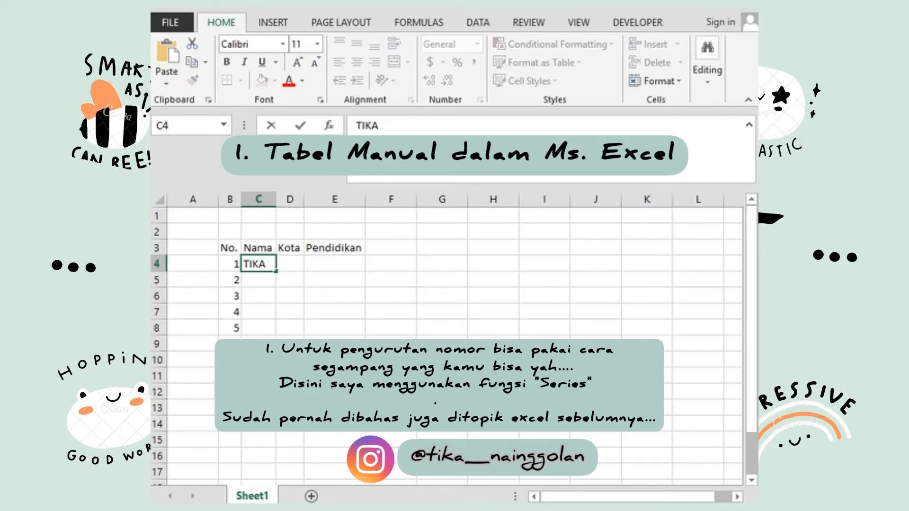
{"action": "key", "text": "Return"}
{"action": "type", "text": "NANI"}
{"action": "key", "text": "Return"}
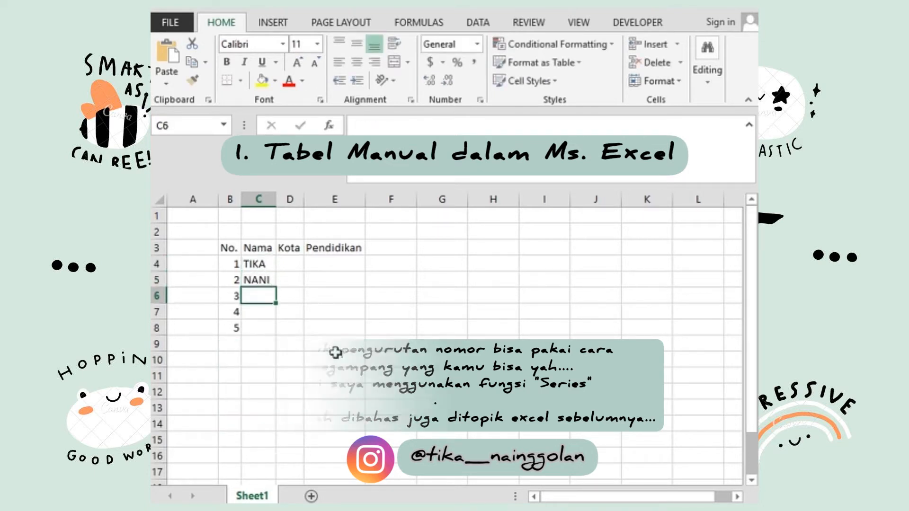
{"action": "type", "text": "MIMI"}
{"action": "key", "text": "Return"}
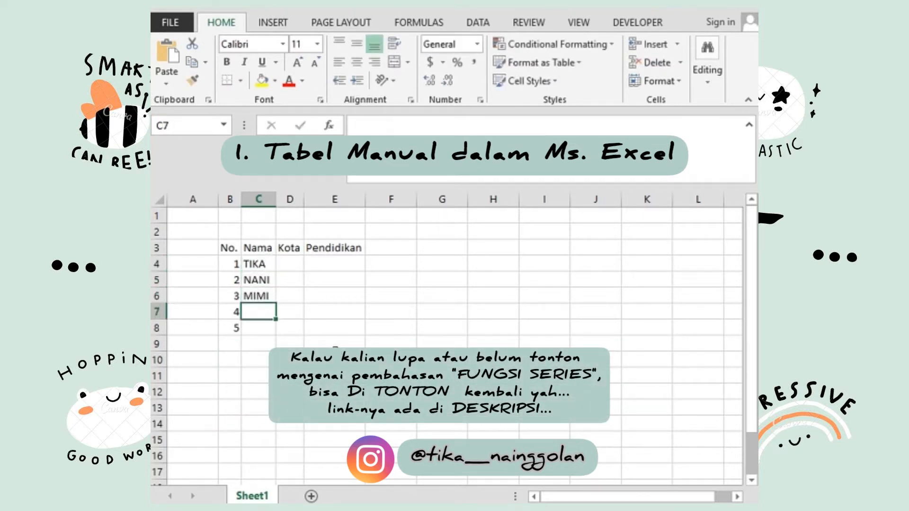
{"action": "type", "text": "LANA"}
{"action": "key", "text": "Return"}
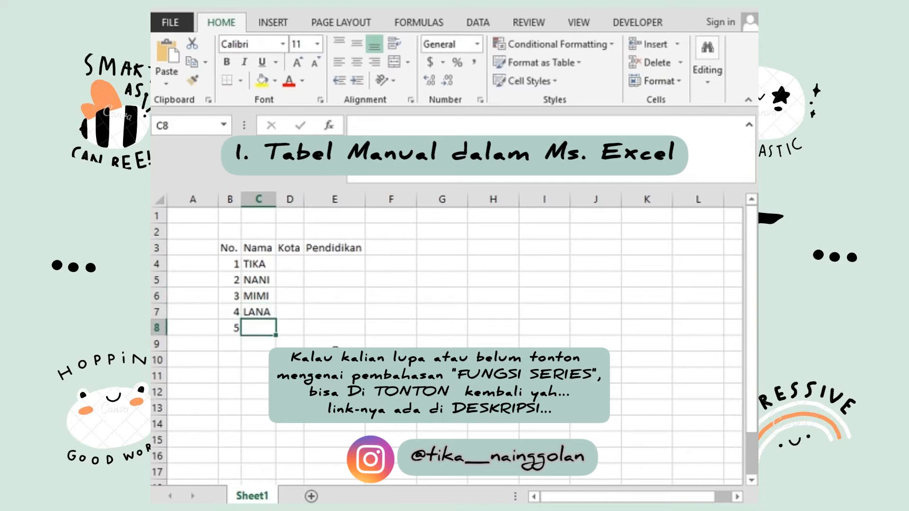
{"action": "type", "text": "EKO"}
{"action": "key", "text": "Return"}
- Enter the formula =PROPER(C4) in cell D4 to capitalize the first name in the list
{"action": "key", "text": "Up"}
{"action": "key", "text": "ctrl+Up"}
{"action": "key", "text": "Right"}
{"action": "key", "text": "Down"}
{"action": "type", "text": "="}
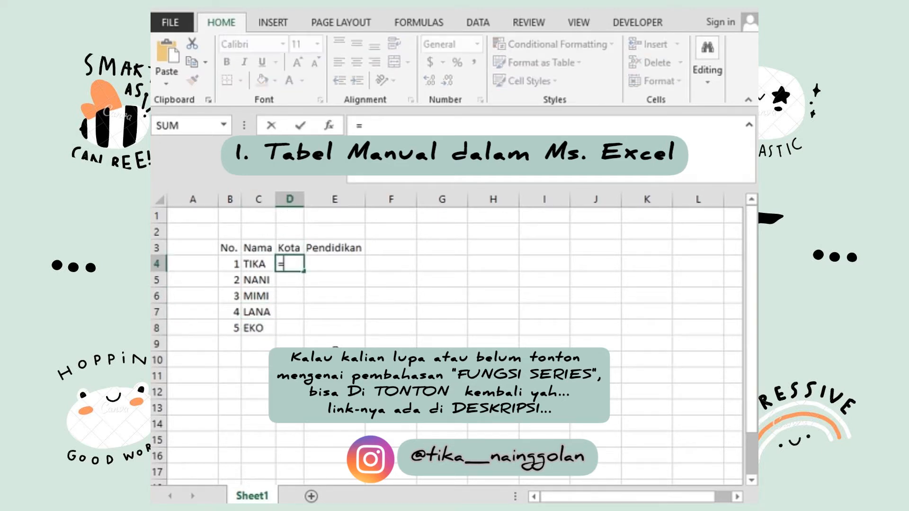
{"action": "type", "text": "PRO"}
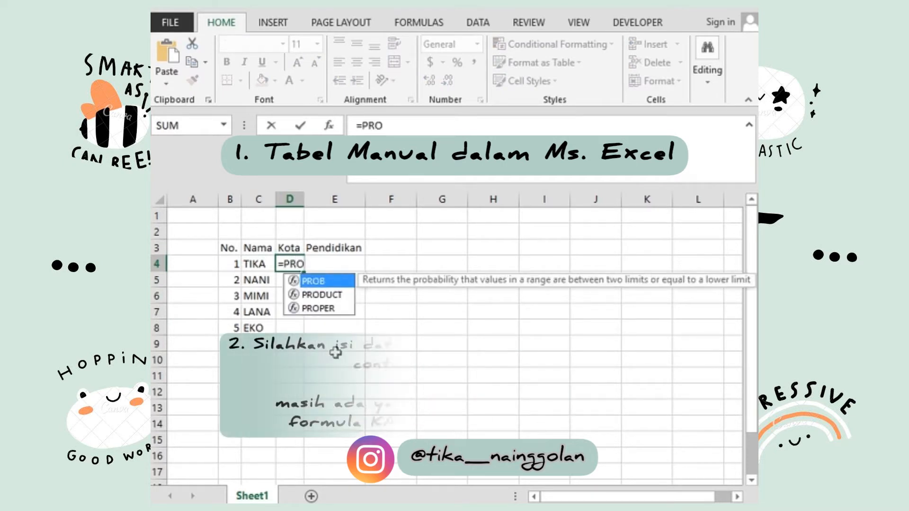
{"action": "key", "text": "Down"}
{"action": "key", "text": "Down"}
{"action": "key", "text": "Tab"}
{"action": "key", "text": "Left"}
{"action": "key", "text": "ctrl+Return"}
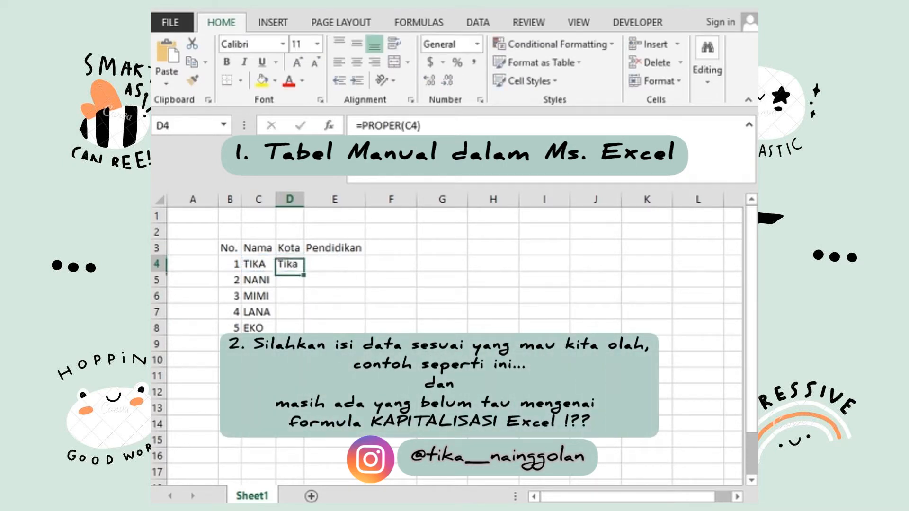
- Copy the PROPER formula from D4 to the whole range D4:D8
{"action": "key", "text": "ctrl+c"}
{"action": "key", "text": "Left"}
{"action": "key", "text": "ctrl+Down"}
{"action": "key", "text": "Right"}
{"action": "key", "text": "ctrl+shift+Up"}
{"action": "key", "text": "ctrl+v"}
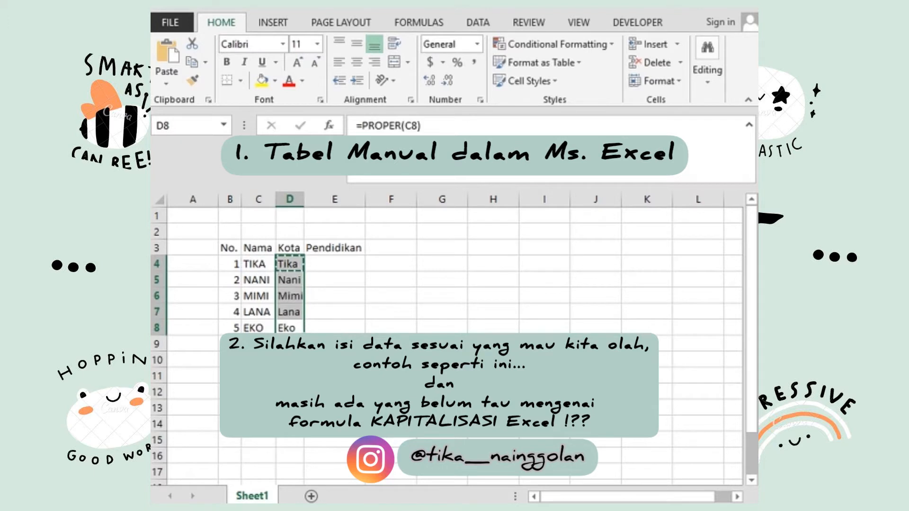
- Copy the capitalized names in D4:D8 and paste them as values over the uppercase names starting at C4
{"action": "key", "text": "ctrl+c"}
{"action": "key", "text": "Left"}
{"action": "key", "text": "ctrl+Up"}
{"action": "key", "text": "Down"}
{"action": "key", "text": "alt"}
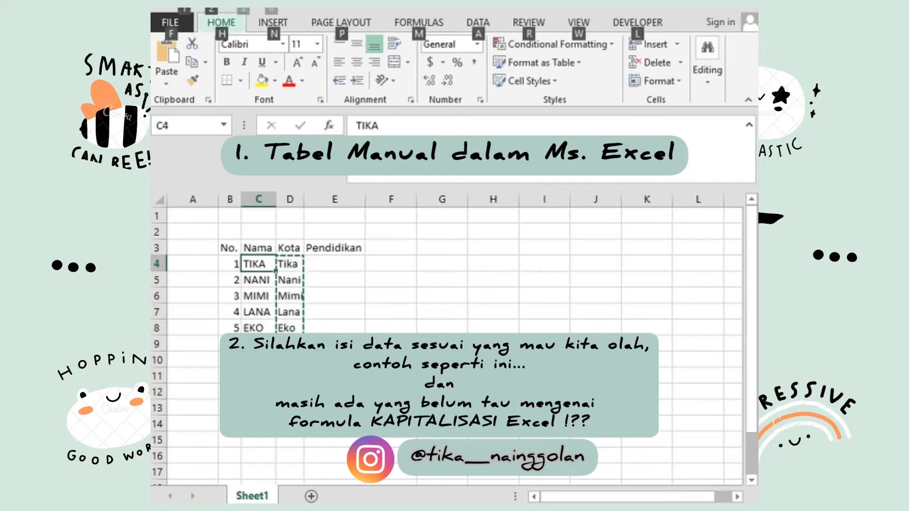
{"action": "key", "text": "h"}
{"action": "key", "text": "v"}
{"action": "key", "text": "s"}
{"action": "key", "text": "v"}
{"action": "key", "text": "Return"}
{"action": "key", "text": "Right"}
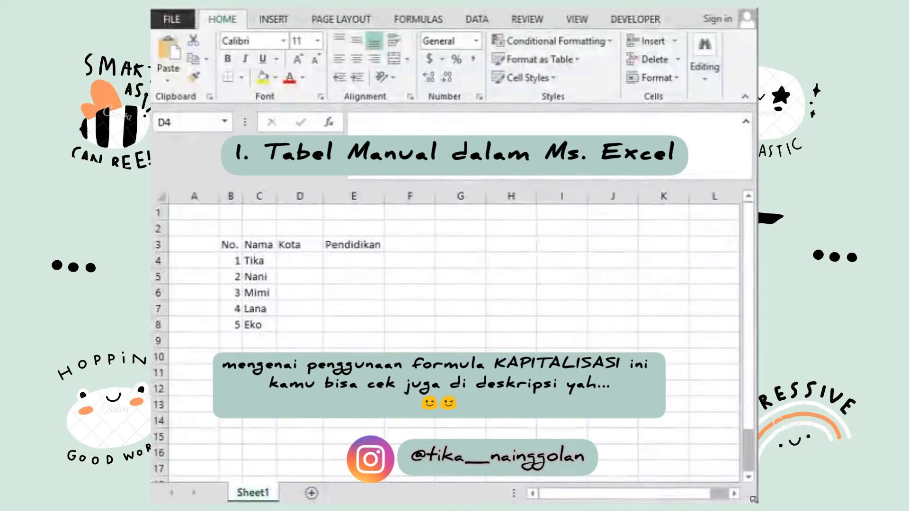
- Fill the Kota column from D4 to D8 with Depok, Bogor, Bekasi, Tangerang and Jakarta Utara
{"action": "left_click", "coordinate": [284, 257]}
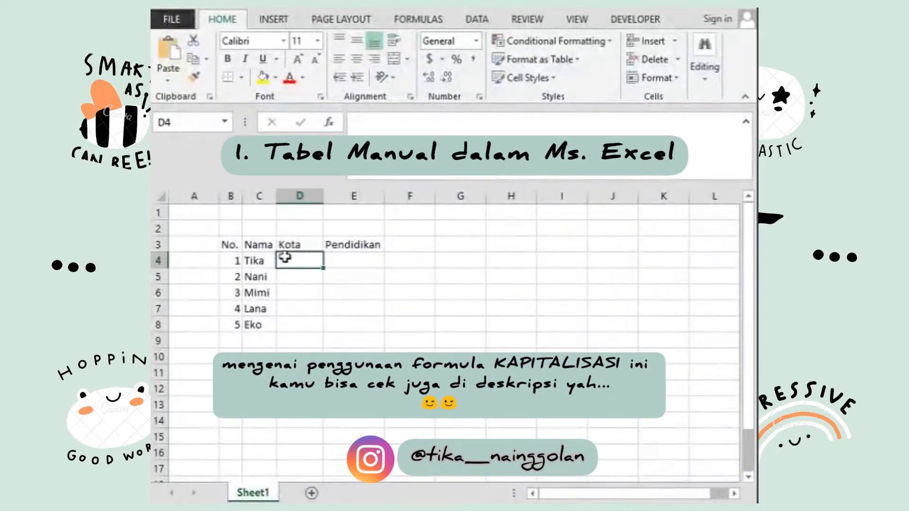
{"action": "type", "text": "Depok"}
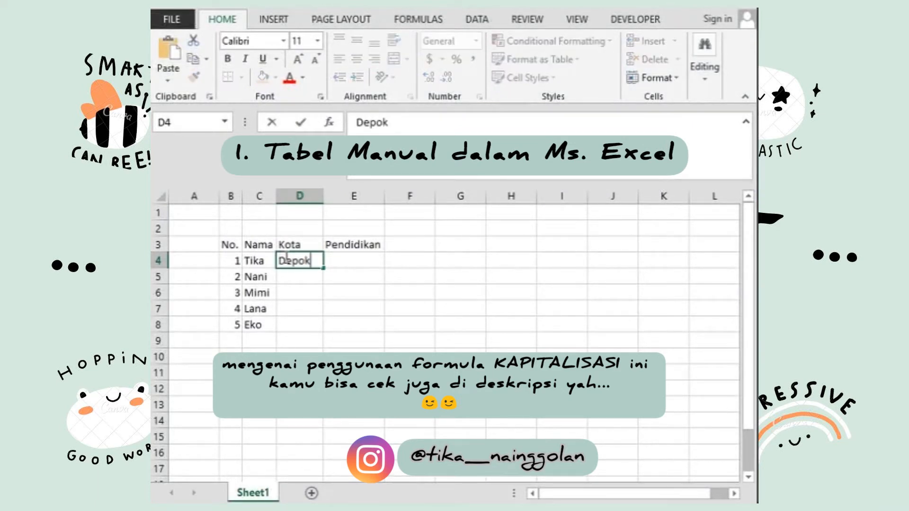
{"action": "key", "text": "Return"}
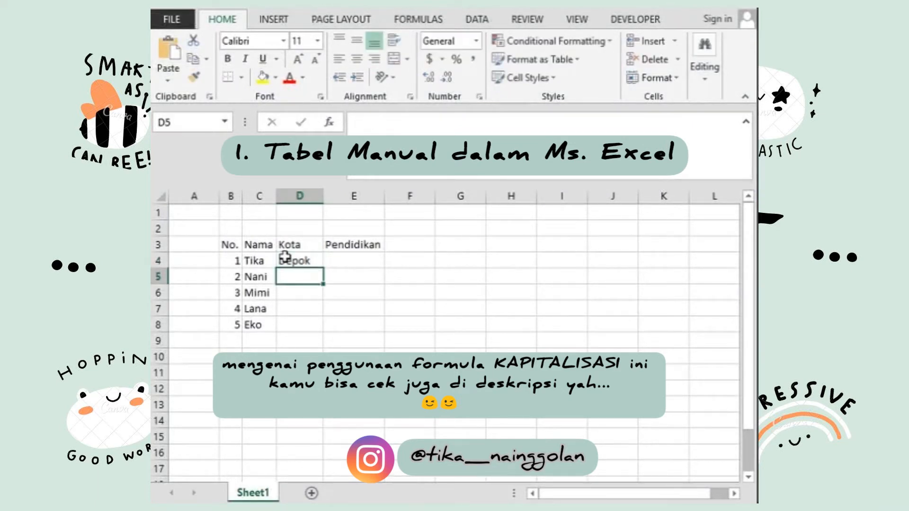
{"action": "type", "text": "Bogor"}
{"action": "key", "text": "Return"}
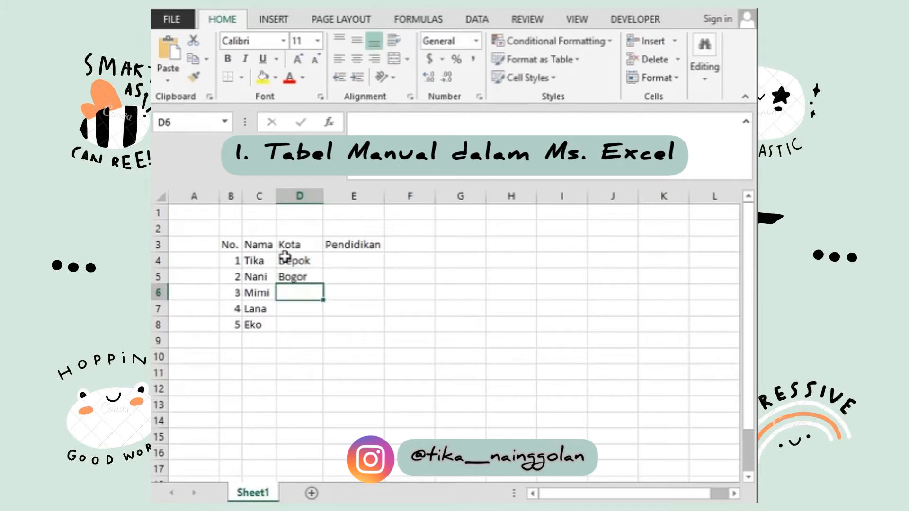
{"action": "type", "text": "Bekasi"}
{"action": "key", "text": "Return"}
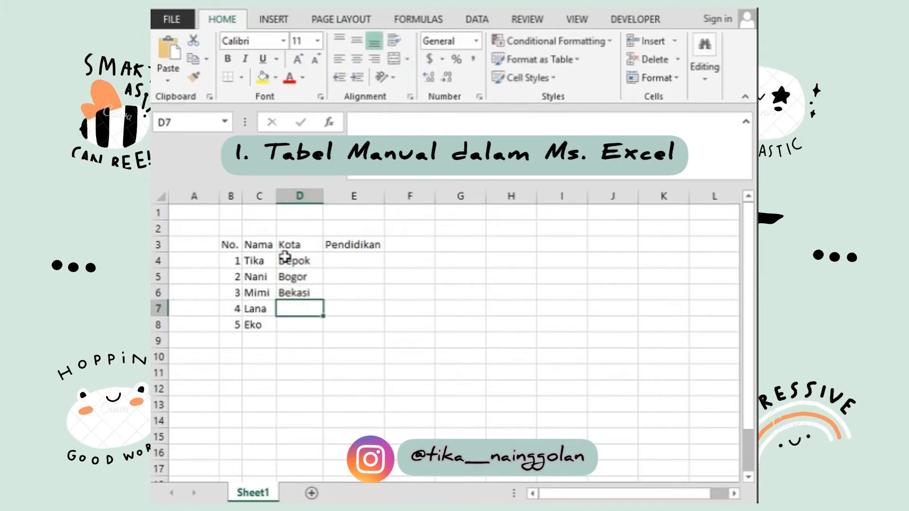
{"action": "type", "text": "Tangerang"}
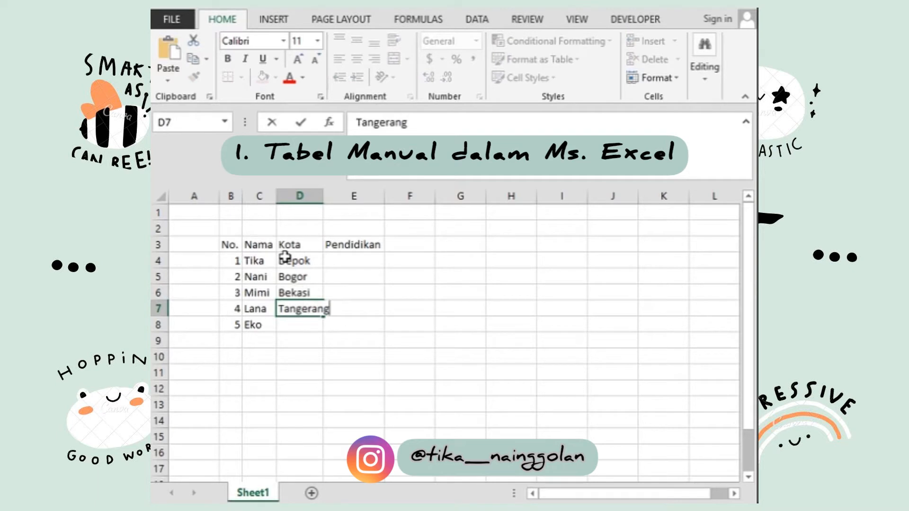
{"action": "key", "text": "Return"}
{"action": "type", "text": "Jakarta Utara"}
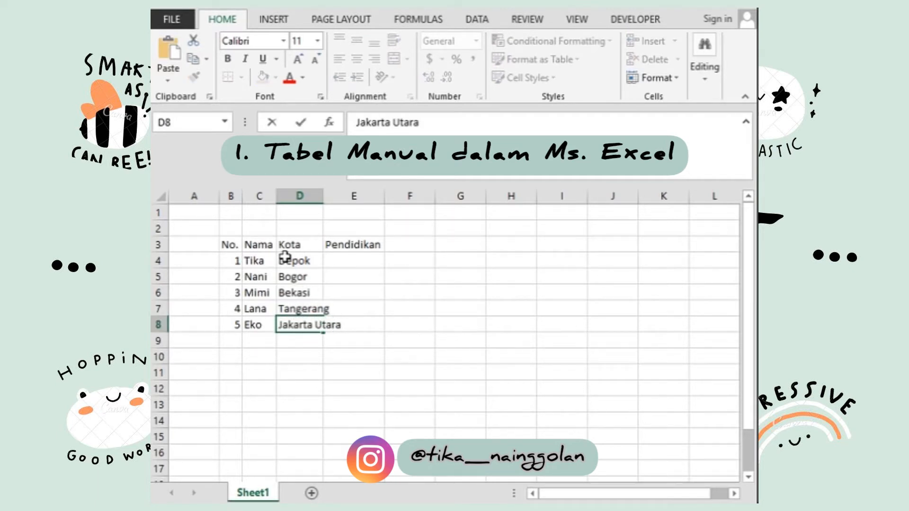
{"action": "key", "text": "Return"}
- Enter the text "isi manual ..." in the first Pendidikan cell, E4
{"action": "key", "text": "Up"}
{"action": "key", "text": "Up"}
{"action": "key", "text": "Up"}
{"action": "key", "text": "Up"}
{"action": "key", "text": "Up"}
{"action": "key", "text": "Up"}
{"action": "key", "text": "Left"}
{"action": "key", "text": "Right"}
{"action": "key", "text": "Right"}
{"action": "key", "text": "Down"}
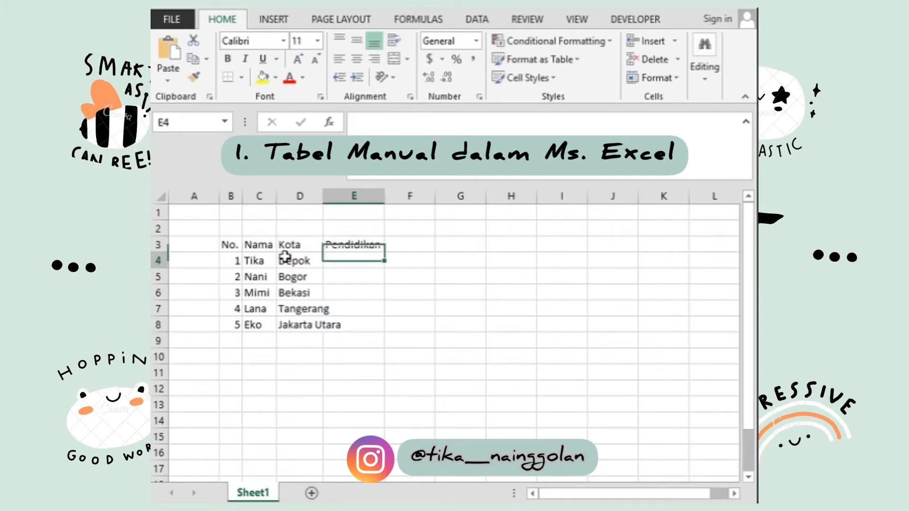
{"action": "type", "text": "isis"}
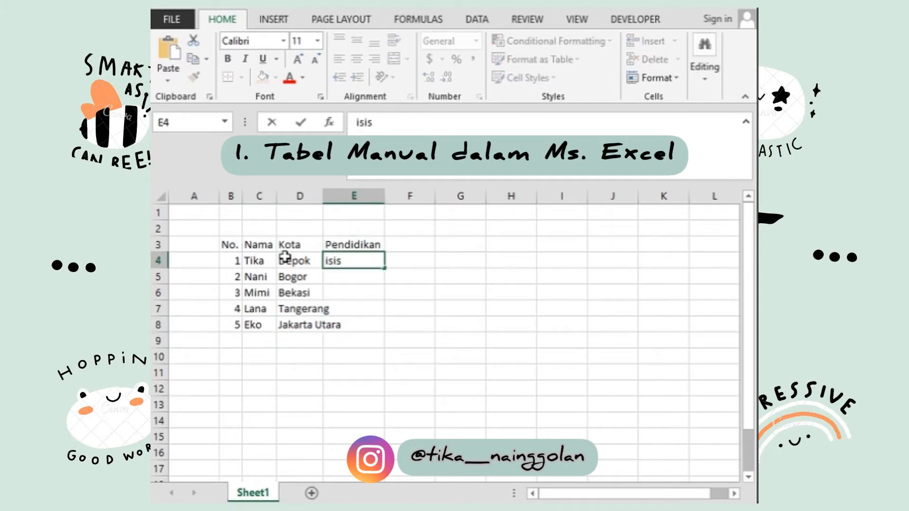
{"action": "key", "text": "BackSpace"}
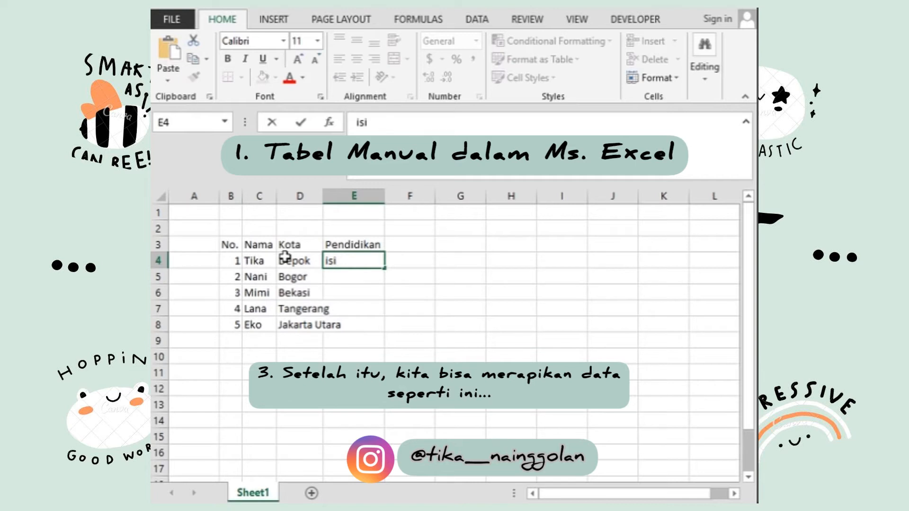
{"action": "type", "text": "manual"}
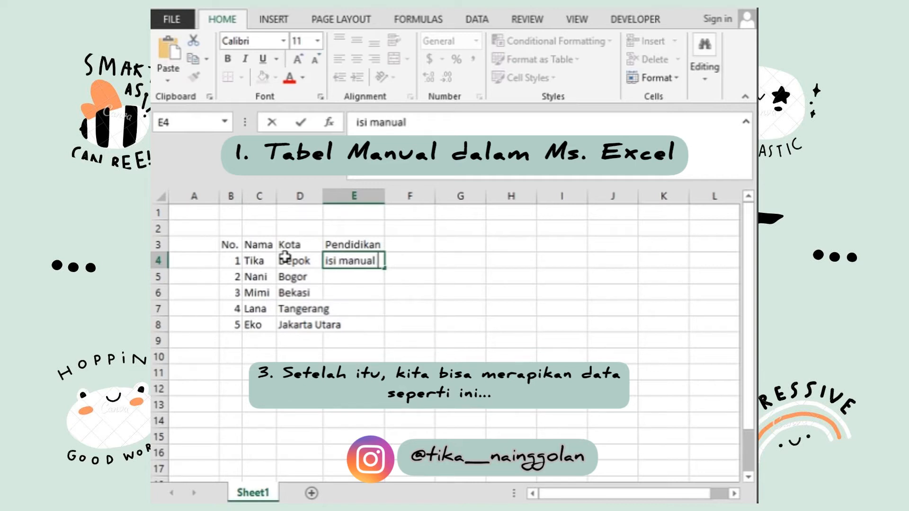
{"action": "type", "text": " ..."}
{"action": "key", "text": "Return"}
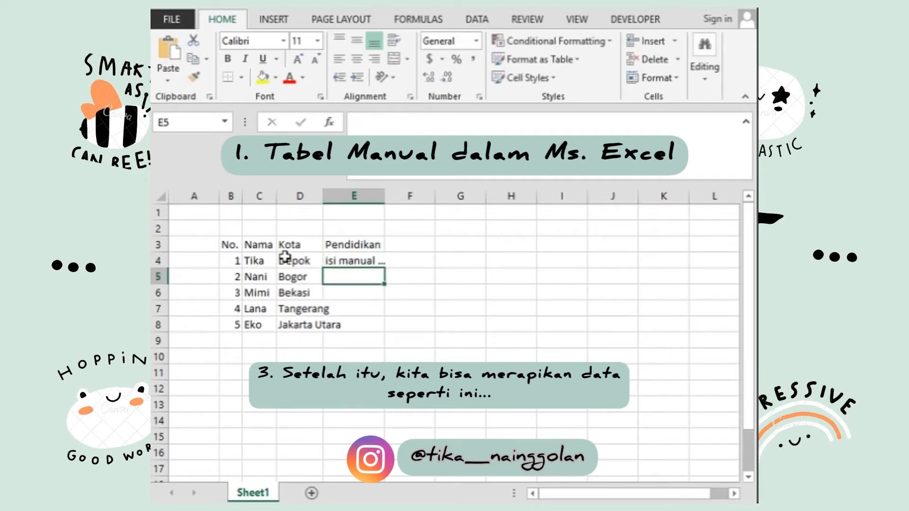
- Apply All Borders to the whole table, range B3:E8
{"action": "key", "text": "Up"}
{"action": "key", "text": "Up"}
{"action": "key", "text": "Up"}
{"action": "key", "text": "Left"}
{"action": "key", "text": "Left"}
{"action": "key", "text": "Left"}
{"action": "key", "text": "Down"}
{"action": "key", "text": "ctrl+shift+Down"}
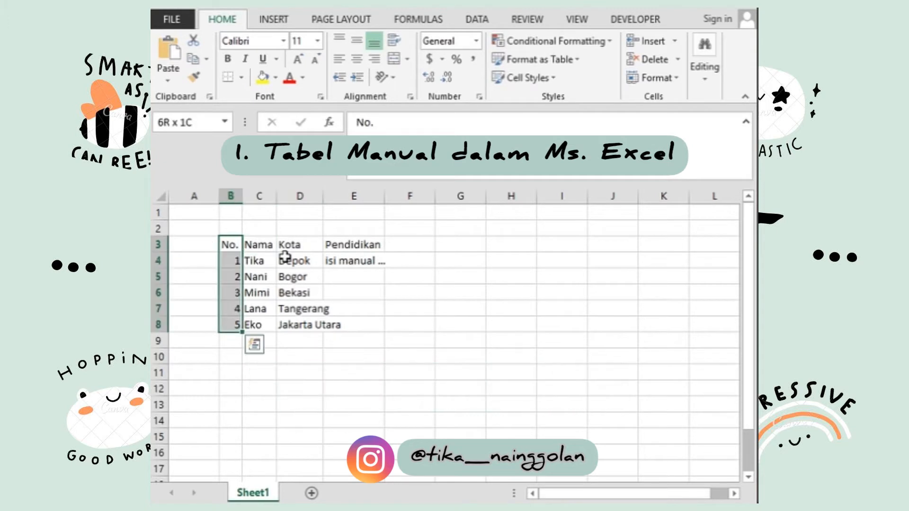
{"action": "key", "text": "ctrl+shift+Right"}
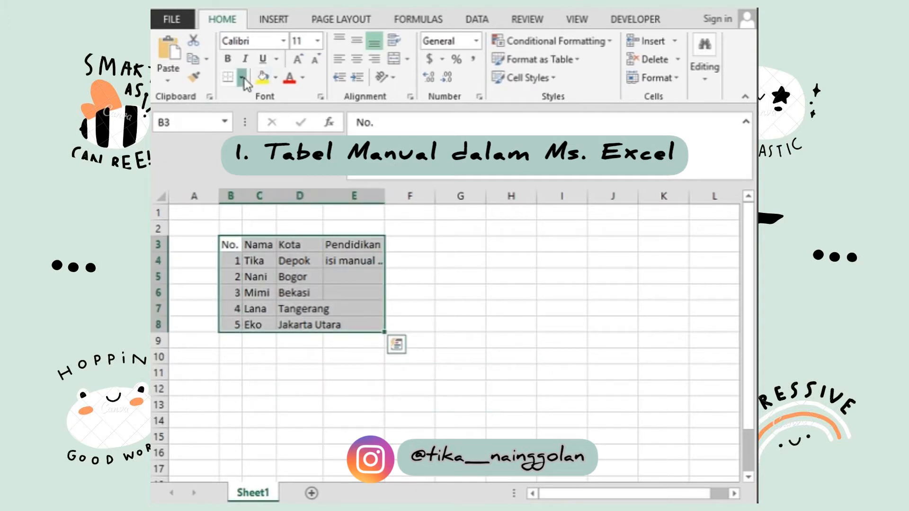
{"action": "left_click", "coordinate": [243, 79]}
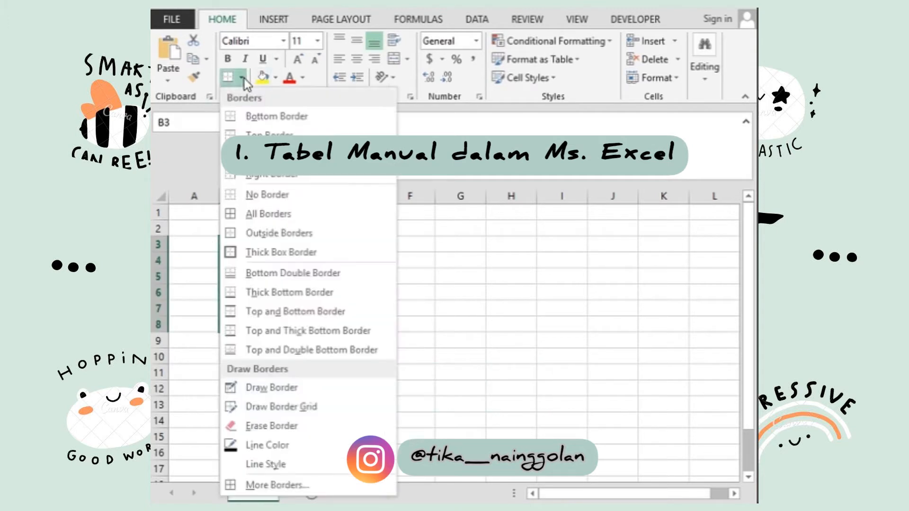
{"action": "left_click", "coordinate": [256, 217]}
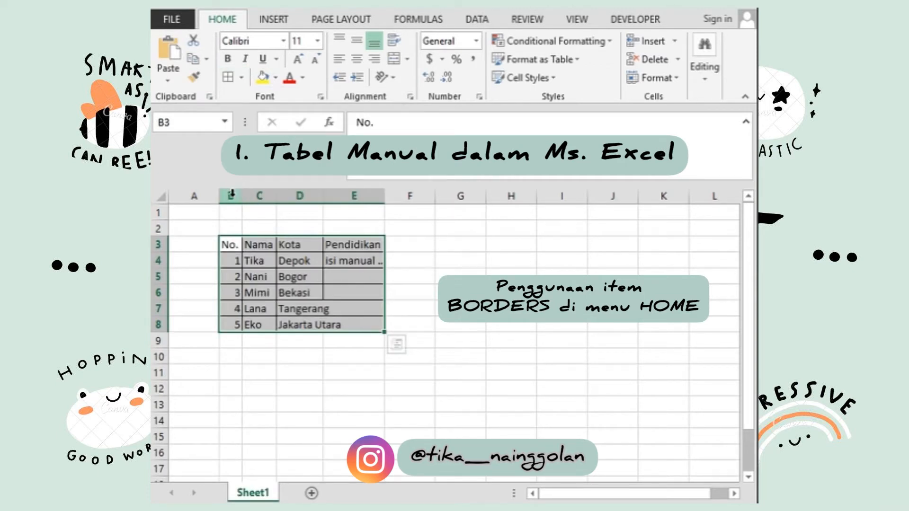
- Autofit all column widths to their contents and center the text of table B3:E8 horizontally
{"action": "left_click", "coordinate": [161, 196]}
{"action": "double_click", "coordinate": [219, 197]}
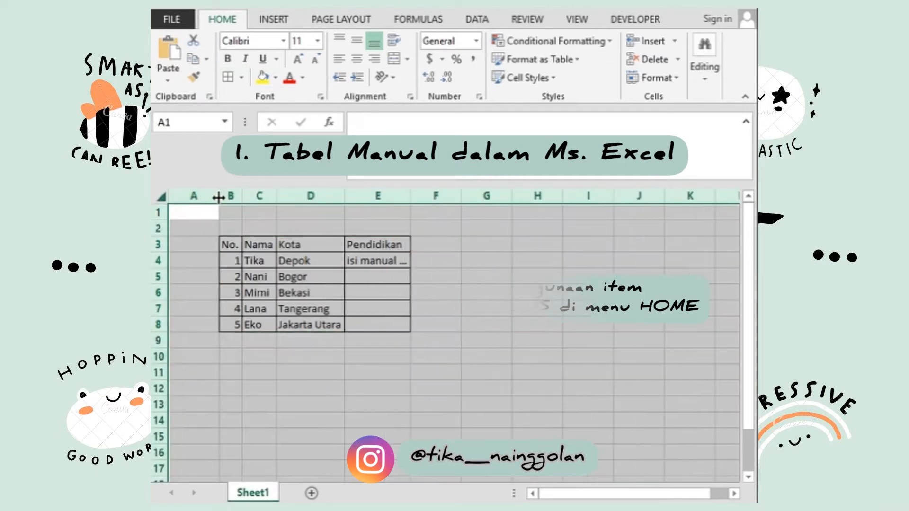
{"action": "left_click", "coordinate": [269, 286]}
{"action": "key", "text": "ctrl+Up"}
{"action": "key", "text": "ctrl+Left"}
{"action": "key", "text": "ctrl+shift+Down"}
{"action": "key", "text": "ctrl+shift+Right"}
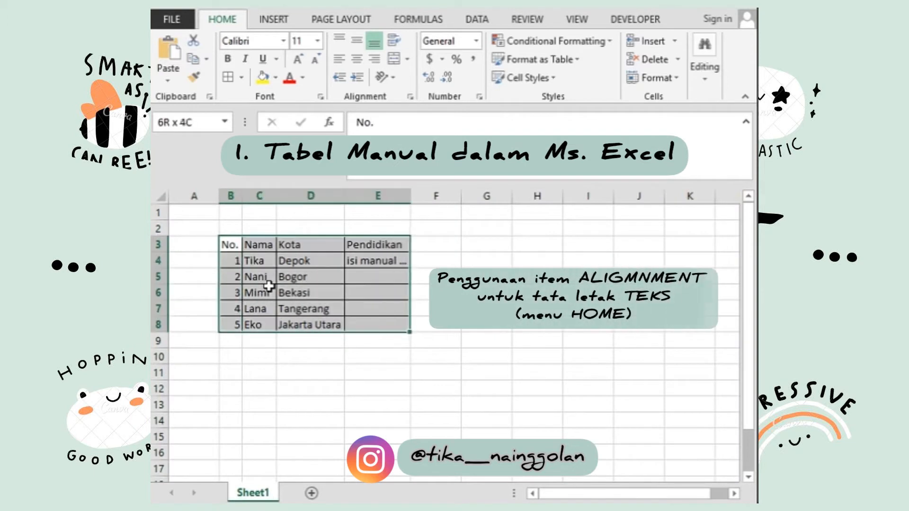
{"action": "left_click", "coordinate": [359, 58]}
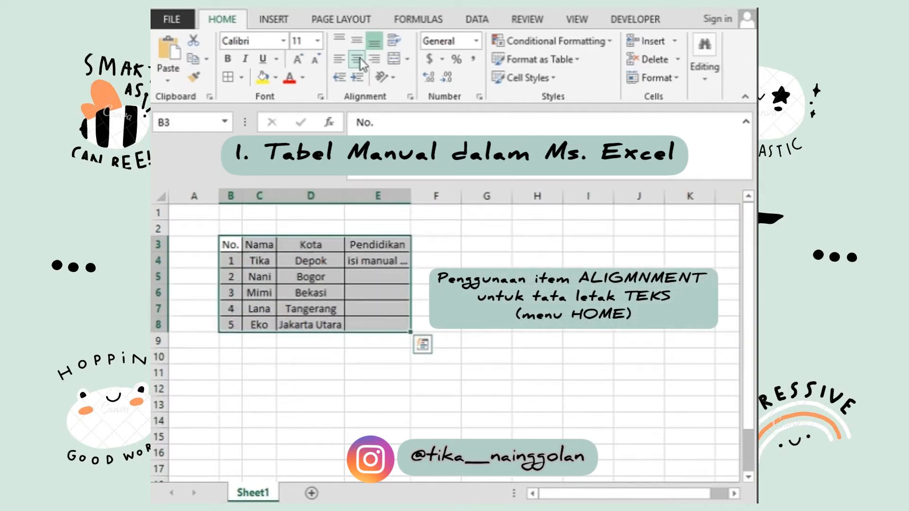
- Increase the height of header row 3 and align its text vertically to the middle
{"action": "left_click", "coordinate": [271, 280]}
{"action": "left_click_drag", "start_coordinate": [159, 252], "coordinate": [159, 263]}
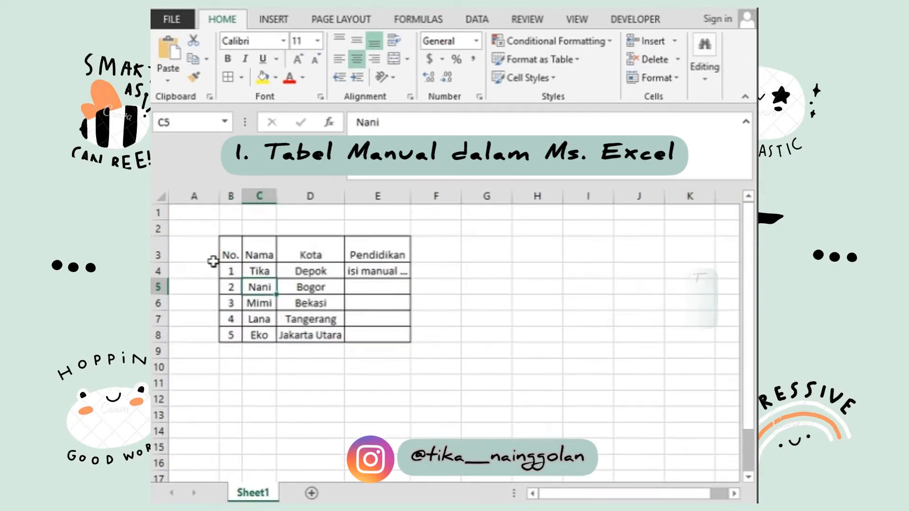
{"action": "left_click", "coordinate": [233, 255]}
{"action": "key", "text": "shift+space"}
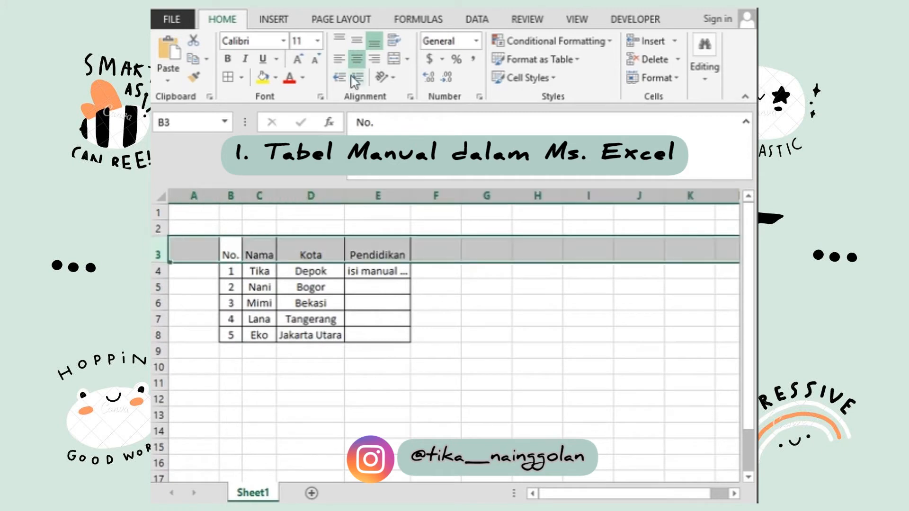
{"action": "left_click", "coordinate": [360, 44]}
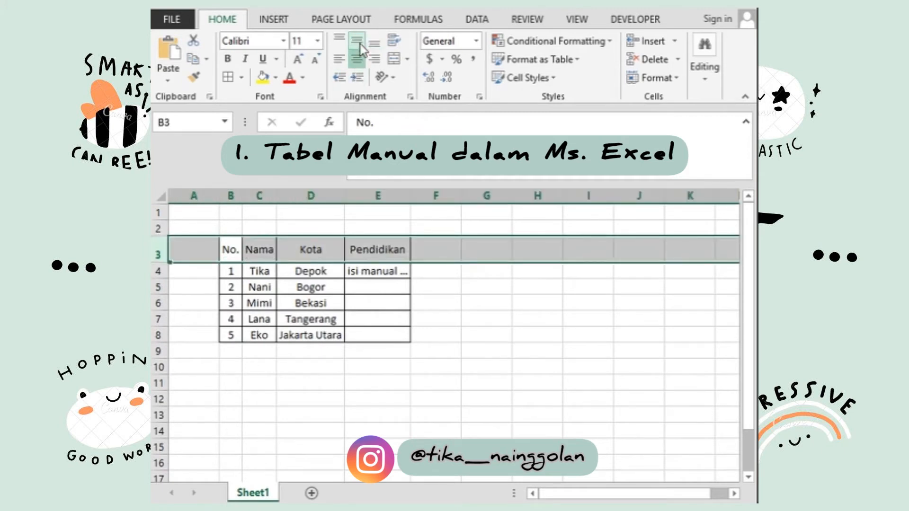
- Make the header cells B3:E3 bold
{"action": "left_click", "coordinate": [228, 254]}
{"action": "key", "text": "shift+Right"}
{"action": "key", "text": "shift+Right"}
{"action": "key", "text": "shift+Right"}
{"action": "key", "text": "ctrl+b"}
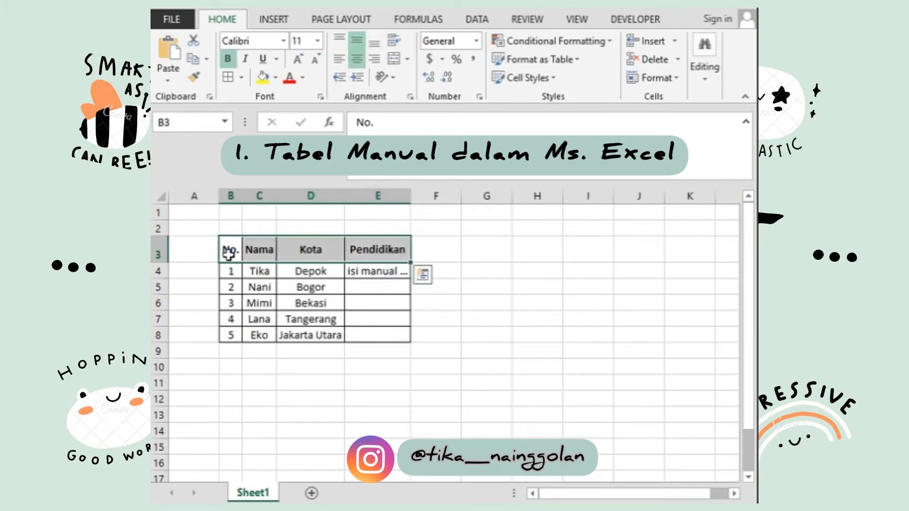
- Fill the header cells B3:E3 with medium green and the data cells B4:E8 with the lightest green theme shade
{"action": "left_click", "coordinate": [276, 79]}
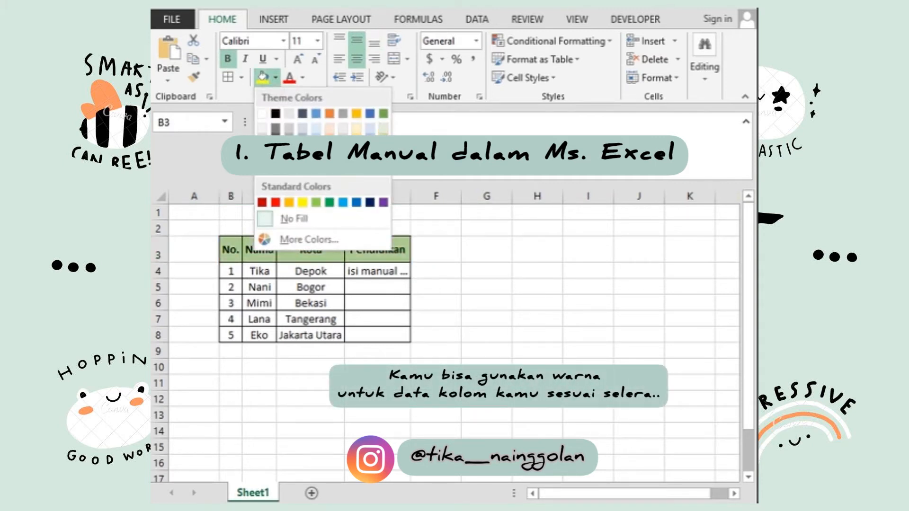
{"action": "left_click", "coordinate": [383, 149]}
{"action": "key", "text": "Down"}
{"action": "key", "text": "ctrl+shift+Down"}
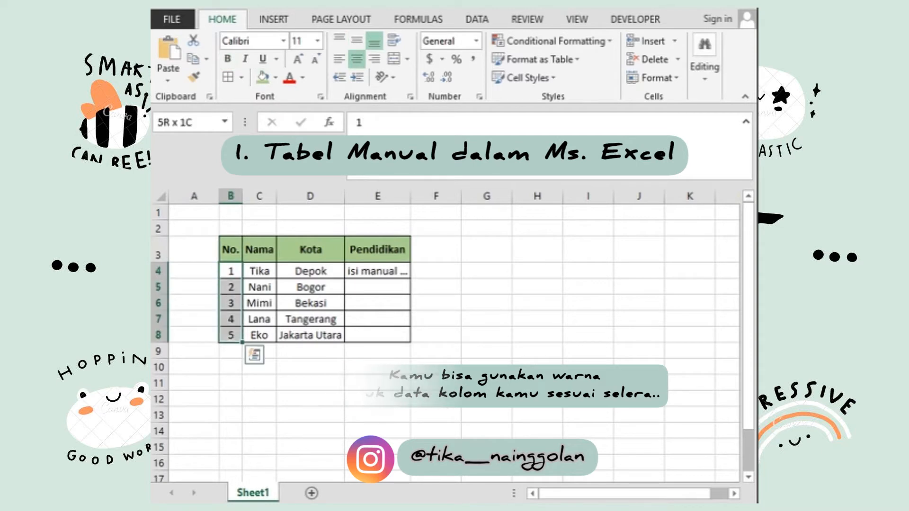
{"action": "key", "text": "ctrl+shift+Right"}
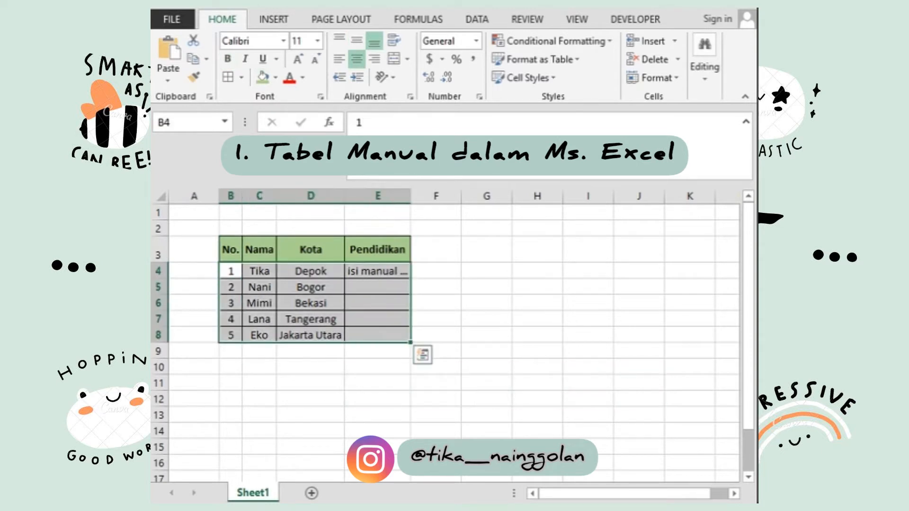
{"action": "left_click", "coordinate": [278, 81]}
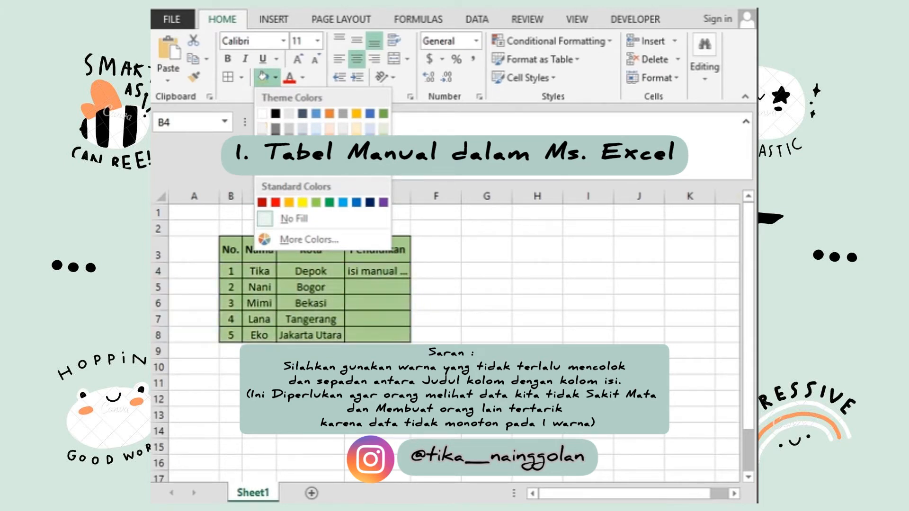
{"action": "left_click", "coordinate": [383, 129]}
{"action": "left_click", "coordinate": [319, 300]}
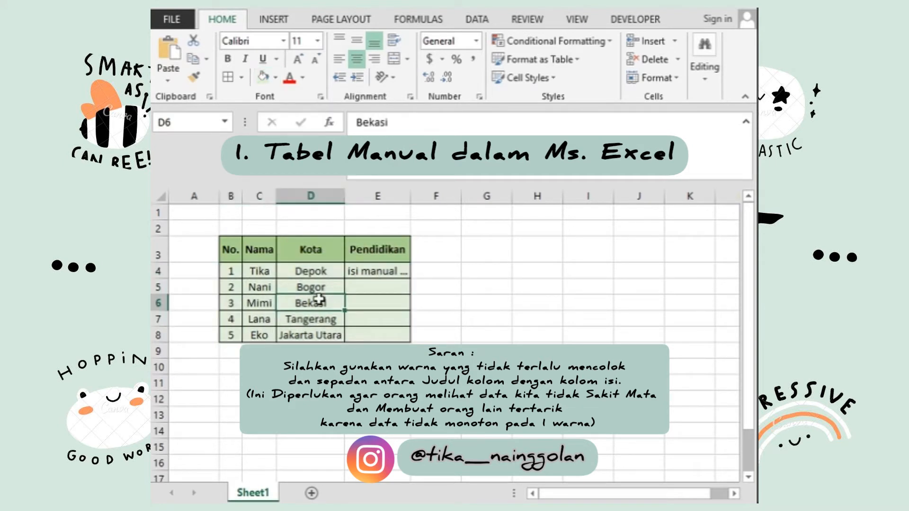
{"action": "key", "text": "Down"}
{"action": "key", "text": "Down"}
{"action": "key", "text": "Right"}
{"action": "key", "text": "Up"}
{"action": "key", "text": "Down"}
{"action": "key", "text": "Down"}
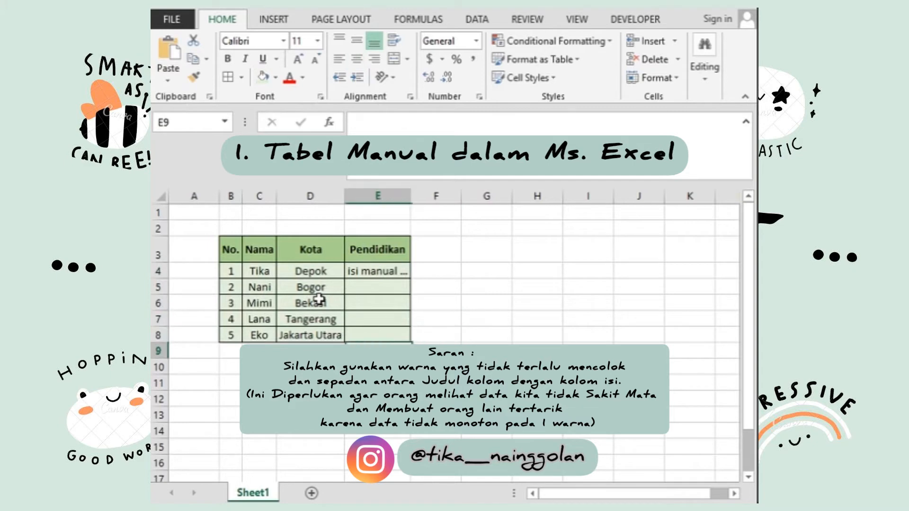
{"action": "key", "text": "Down"}
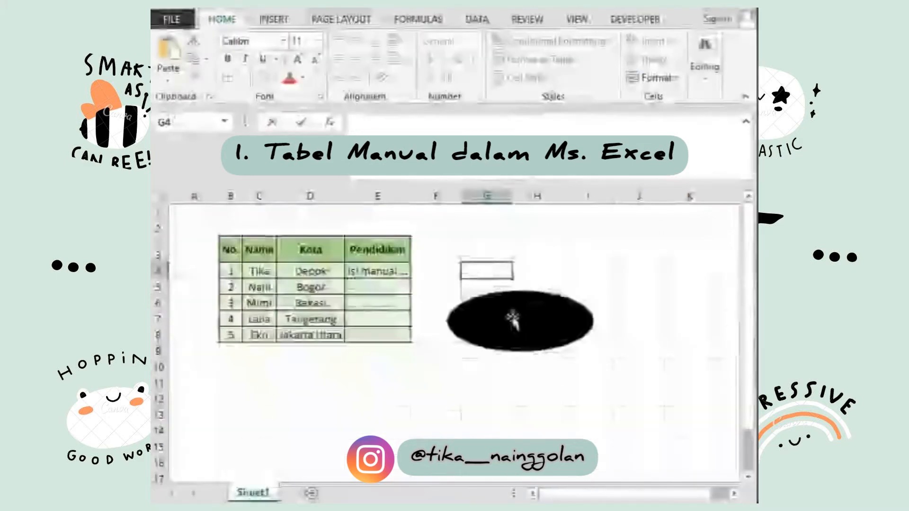
- Add the text "lanjut untuk yang otomatis yah..." to the black oval and move the shape up slightly beside the table
{"action": "left_click", "coordinate": [512, 319]}
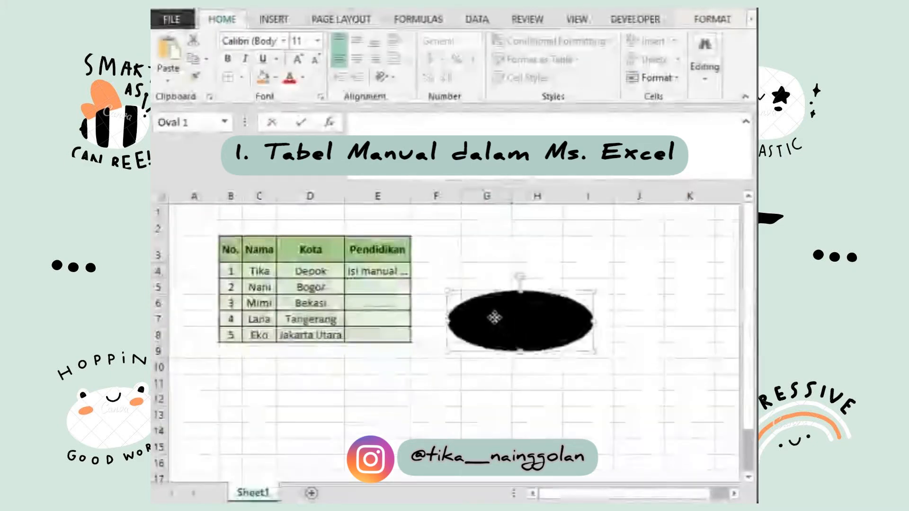
{"action": "right_click", "coordinate": [497, 322]}
{"action": "left_click", "coordinate": [548, 127]}
{"action": "type", "text": "lanjut untuk yang otomatis yah..."}
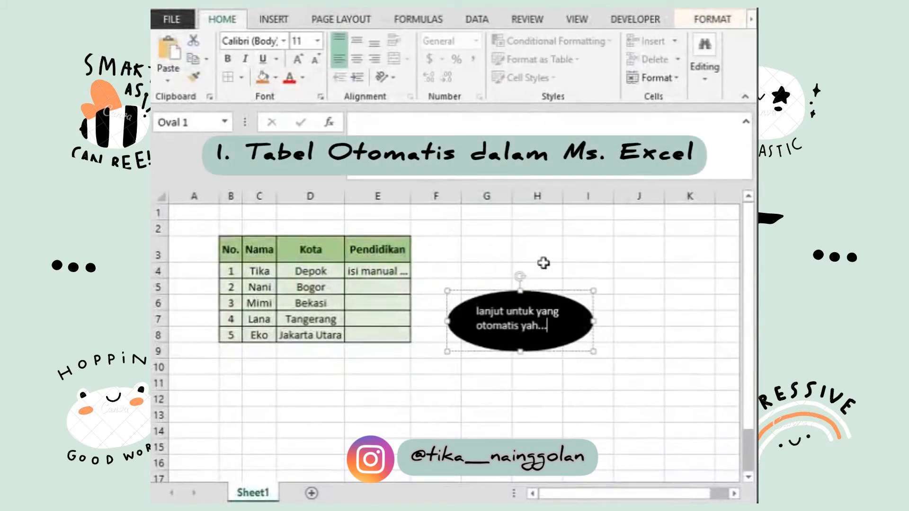
{"action": "left_click", "coordinate": [521, 426]}
{"action": "left_click_drag", "start_coordinate": [492, 295], "coordinate": [485, 259]}
- Remove the background color from columns B to E by setting them to No Fill
{"action": "left_click", "coordinate": [364, 282]}
{"action": "key", "text": "Up"}
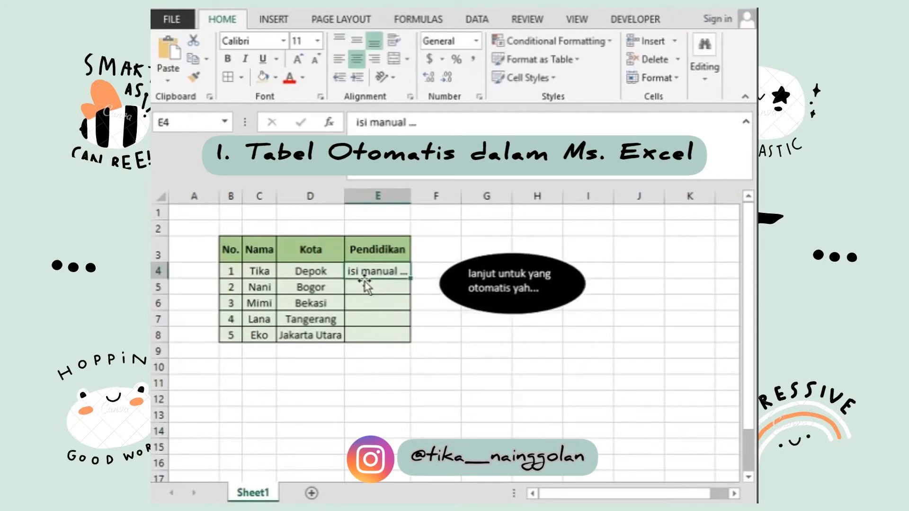
{"action": "key", "text": "Left"}
{"action": "key", "text": "Left"}
{"action": "key", "text": "Left"}
{"action": "key", "text": "Up"}
{"action": "key", "text": "shift+Right"}
{"action": "key", "text": "shift+Right"}
{"action": "key", "text": "shift+Right"}
{"action": "key", "text": "ctrl+space"}
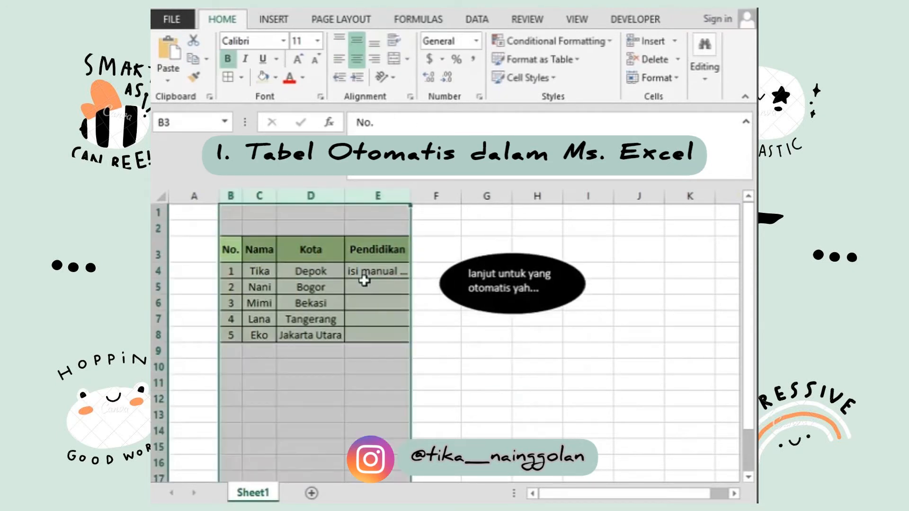
{"action": "left_click", "coordinate": [276, 77]}
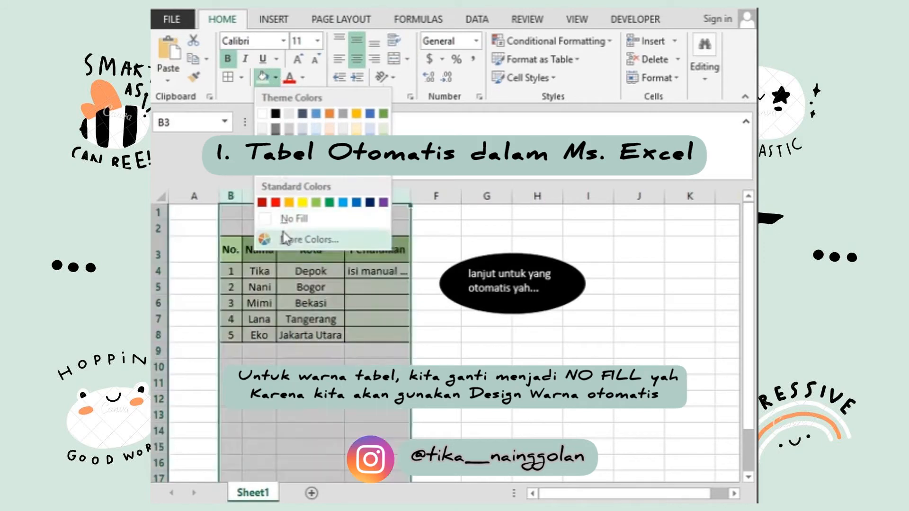
{"action": "left_click", "coordinate": [286, 219]}
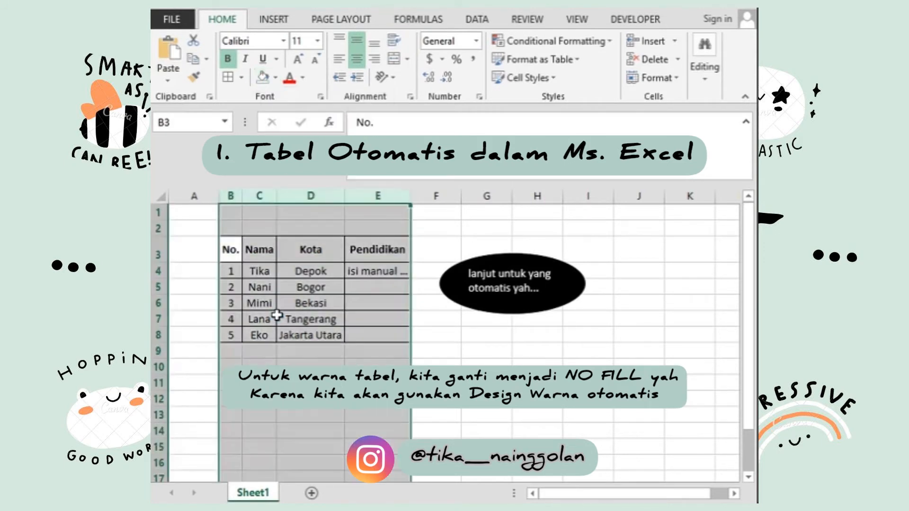
{"action": "key", "text": "Right"}
{"action": "key", "text": "Left"}
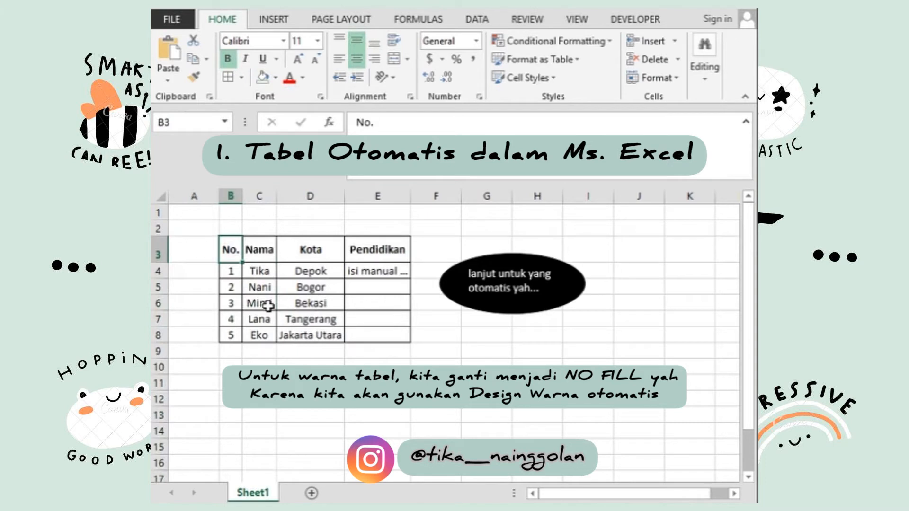
{"action": "key", "text": "ctrl+shift+Right"}
{"action": "key", "text": "ctrl+shift+Down"}
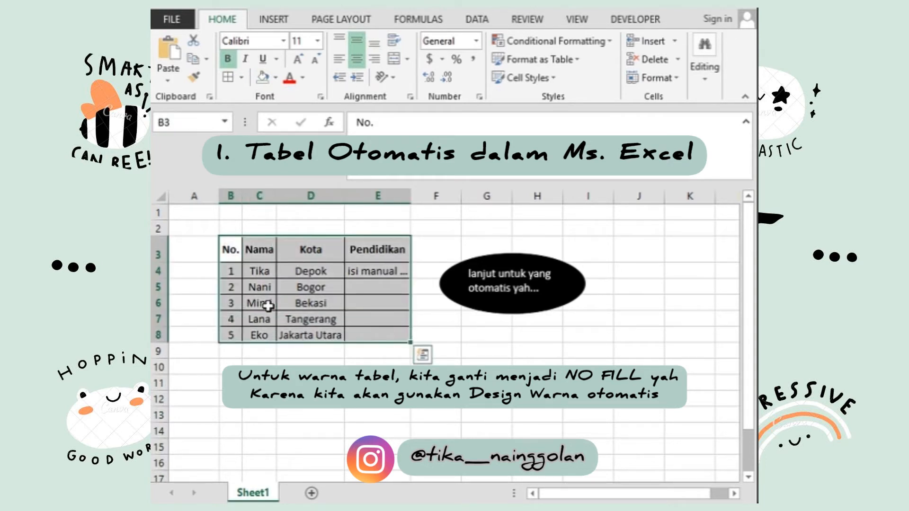
{"action": "left_click", "coordinate": [545, 289]}
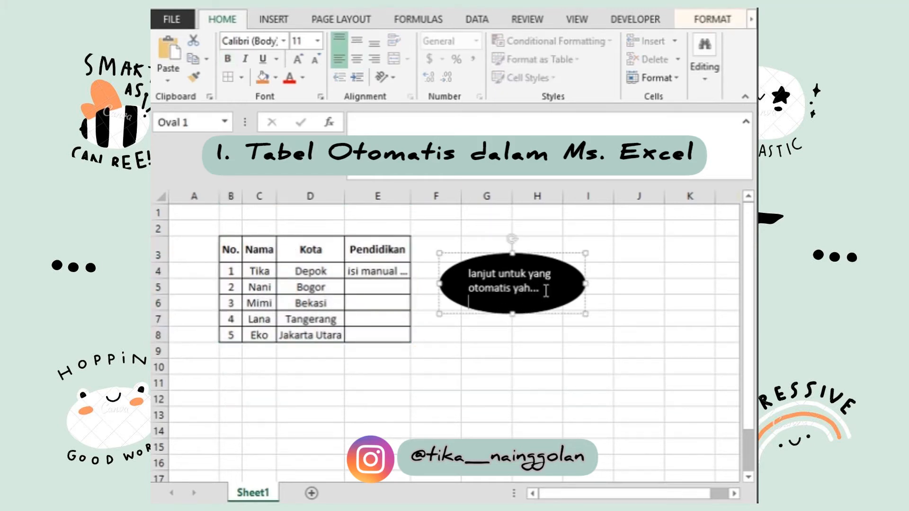
{"action": "left_click", "coordinate": [481, 368]}
- Enter the text "CTRL + T" in cell D2 above the Kota header
{"action": "left_click", "coordinate": [235, 253]}
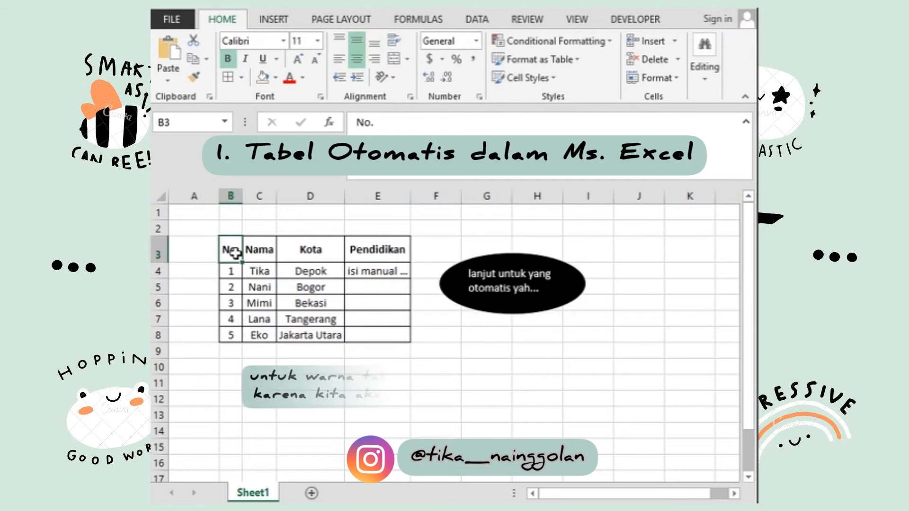
{"action": "key", "text": "Up"}
{"action": "key", "text": "Right"}
{"action": "key", "text": "Right"}
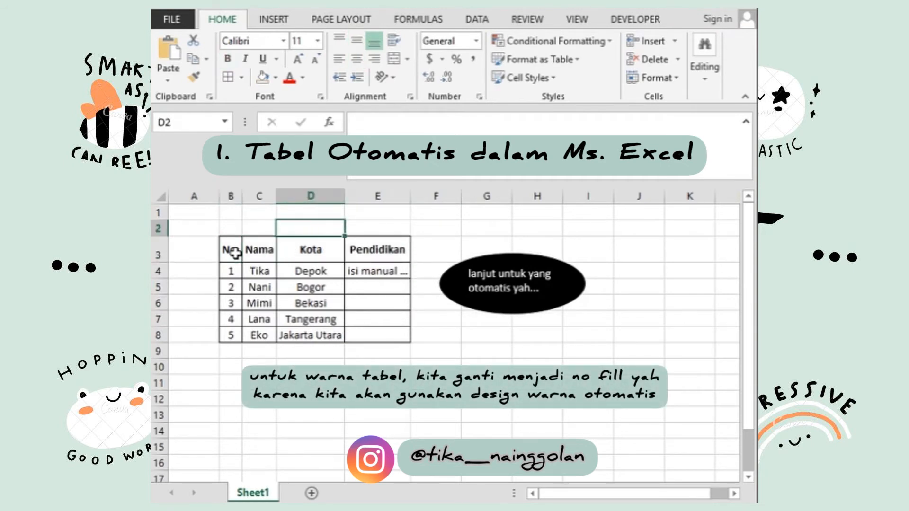
{"action": "type", "text": "C"}
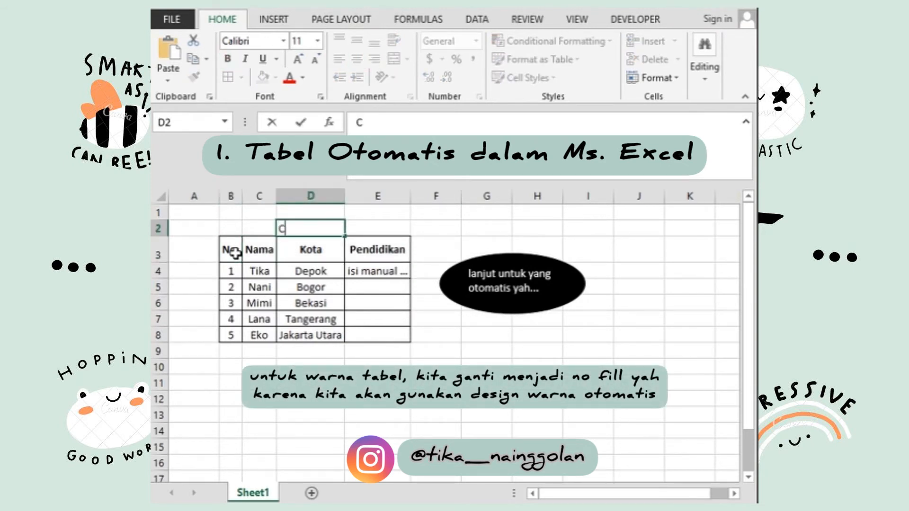
{"action": "type", "text": "TRTRL + T"}
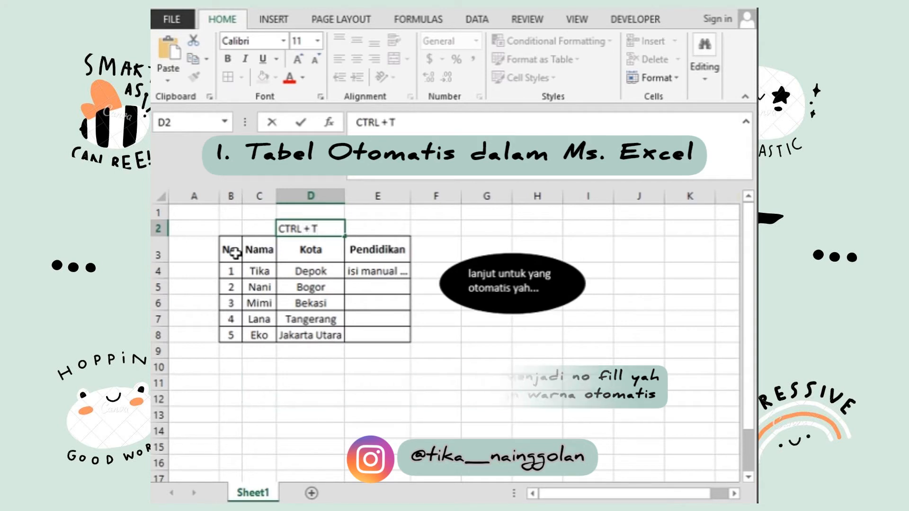
{"action": "key", "text": "Return"}
- Convert the range B3:E8 into an Excel table with headers
{"action": "key", "text": "Left"}
{"action": "key", "text": "Left"}
{"action": "key", "text": "ctrl+shift+Right"}
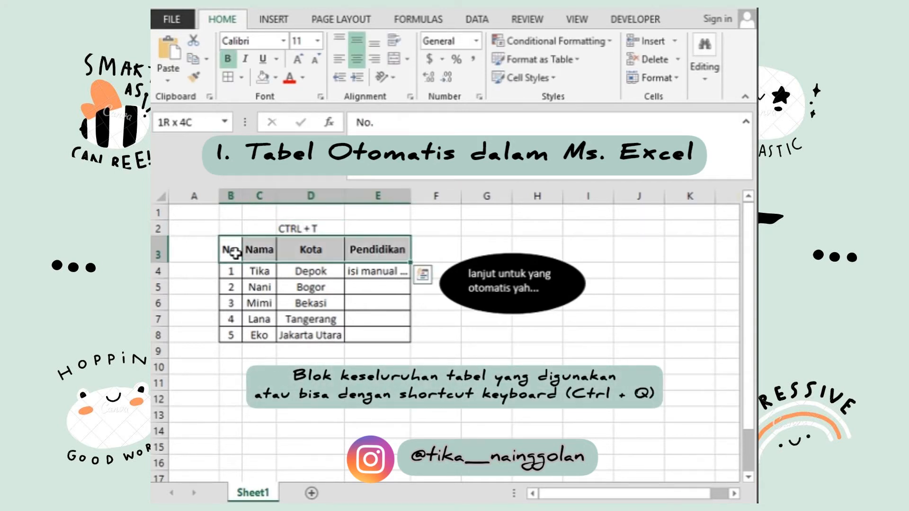
{"action": "key", "text": "ctrl+shift+Down"}
{"action": "key", "text": "ctrl+t"}
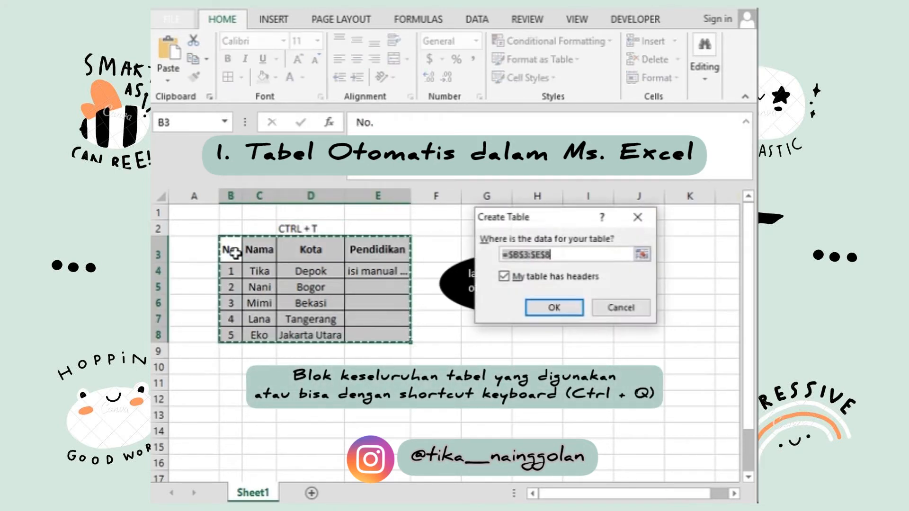
{"action": "left_click", "coordinate": [554, 308]}
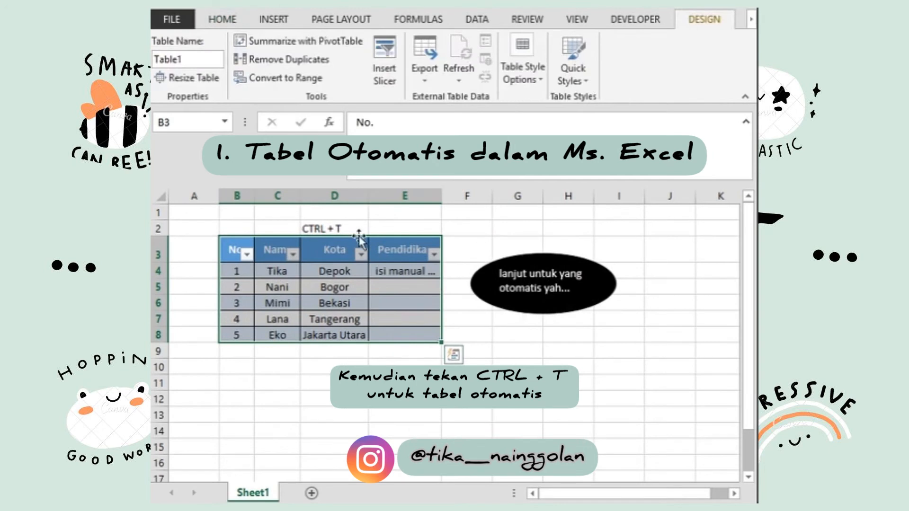
- Center the "CTRL + T" text in cell D2 and make it bold and underlined
{"action": "left_click", "coordinate": [342, 229]}
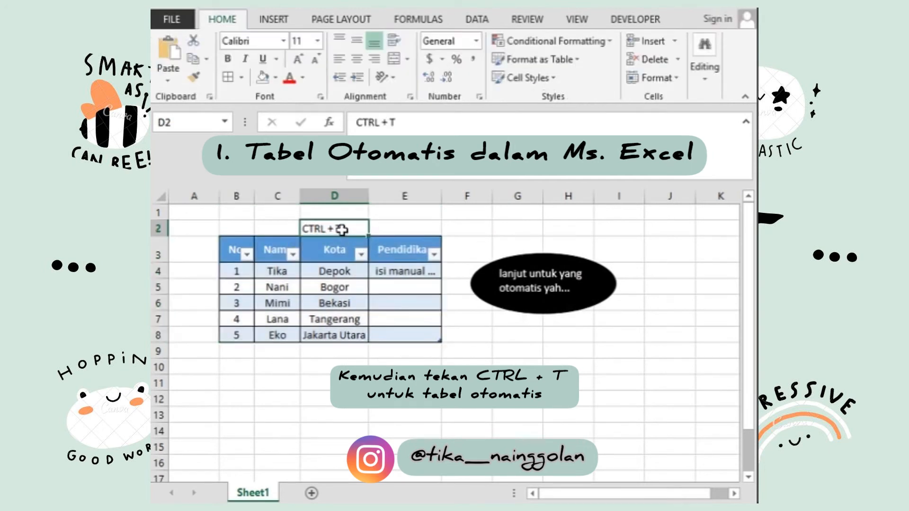
{"action": "left_click", "coordinate": [358, 58]}
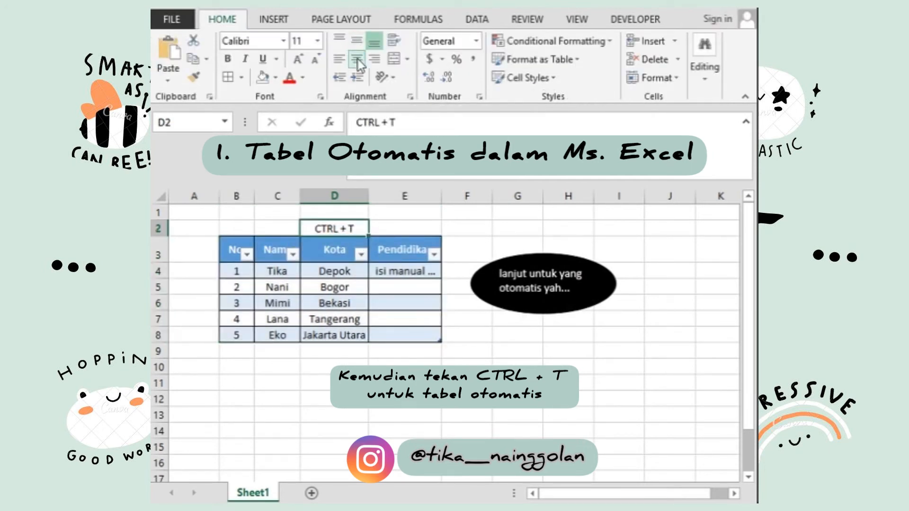
{"action": "key", "text": "ctrl+u"}
{"action": "key", "text": "ctrl+b"}
{"action": "left_click", "coordinate": [333, 276]}
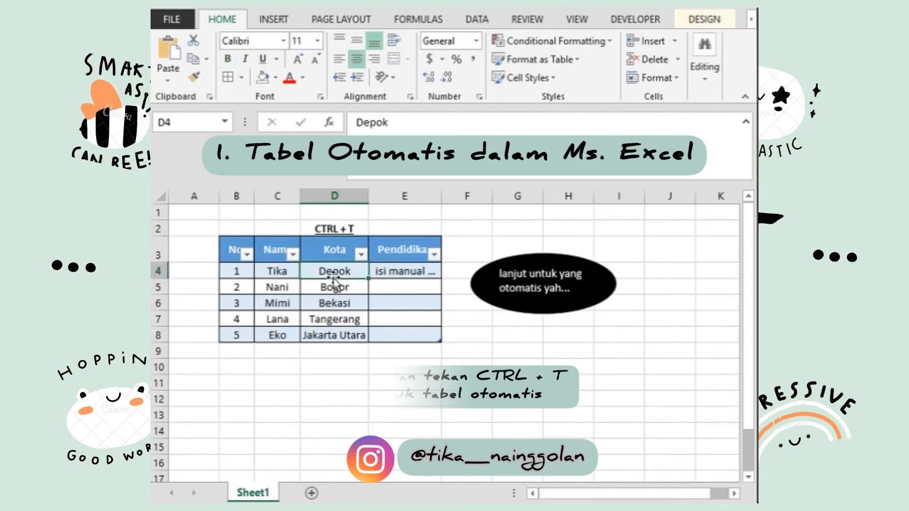
{"action": "key", "text": "Down"}
{"action": "key", "text": "Down"}
{"action": "key", "text": "Down"}
{"action": "key", "text": "Down"}
{"action": "key", "text": "Right"}
{"action": "key", "text": "Left"}
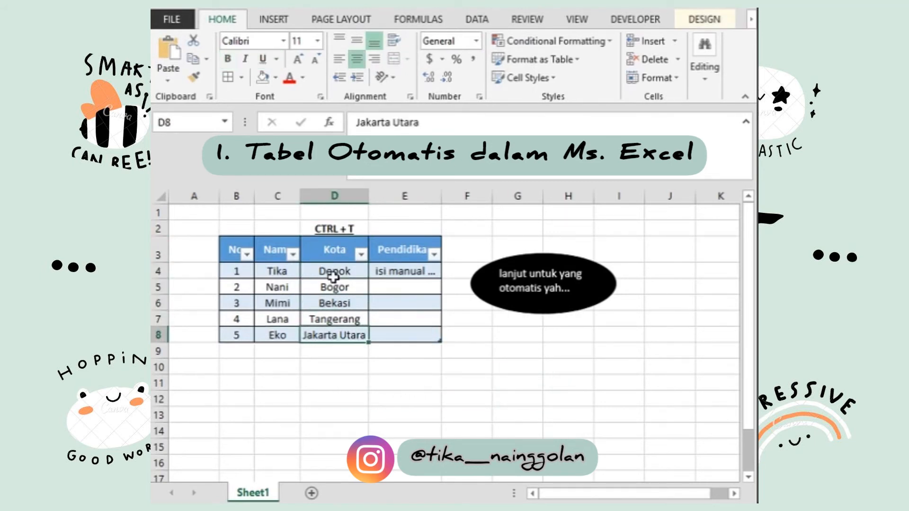
- Turn off the filter buttons in the table's header row
{"action": "key", "text": "Left"}
{"action": "key", "text": "ctrl+Up"}
{"action": "key", "text": "Left"}
{"action": "key", "text": "ctrl+shift+l"}
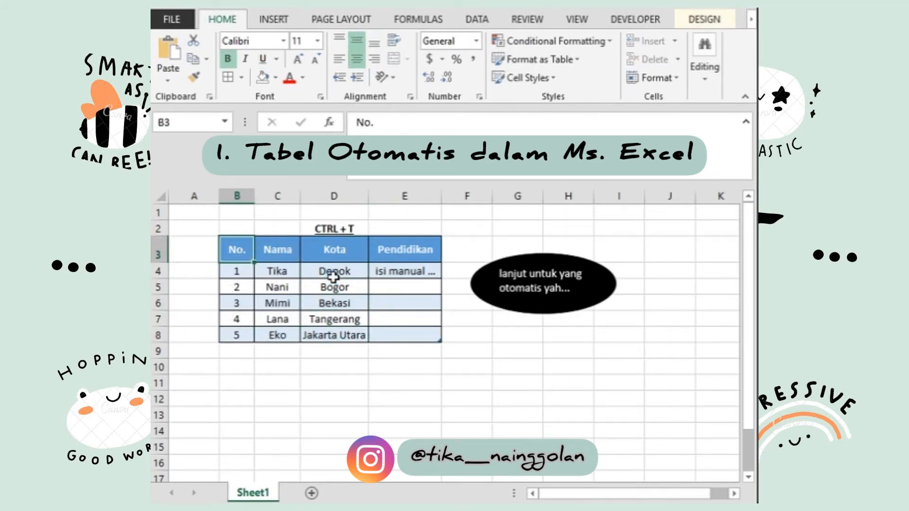
- Apply a quick table style with a green header and grey banded rows to the table B3:E8
{"action": "key", "text": "ctrl+shift+Right"}
{"action": "key", "text": "ctrl+shift+Down"}
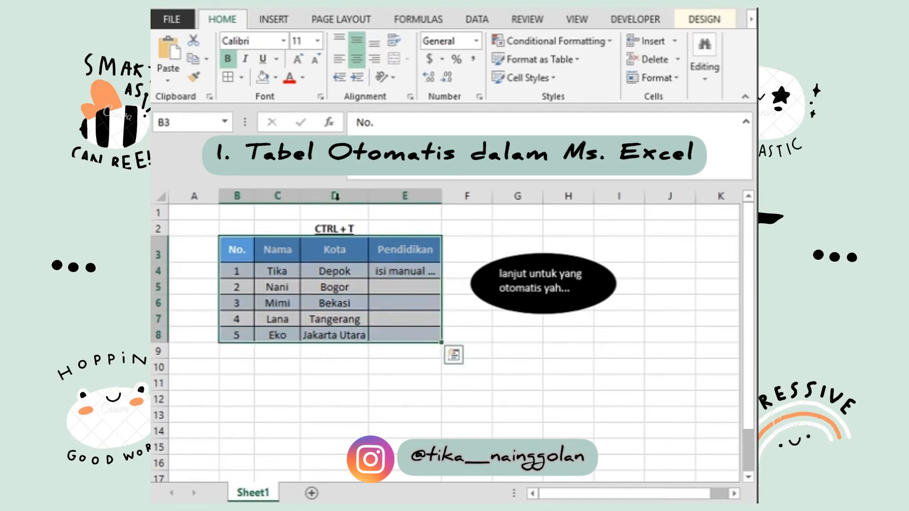
{"action": "left_click", "coordinate": [705, 20]}
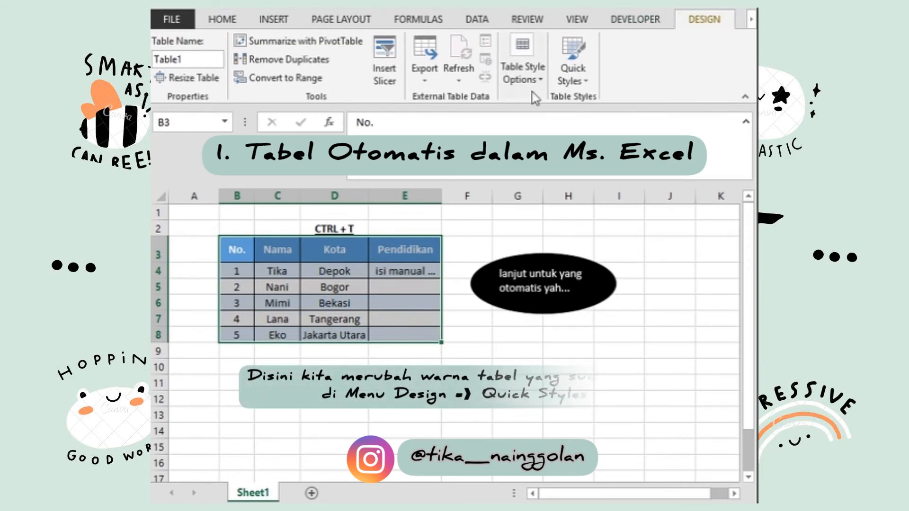
{"action": "left_click", "coordinate": [573, 74]}
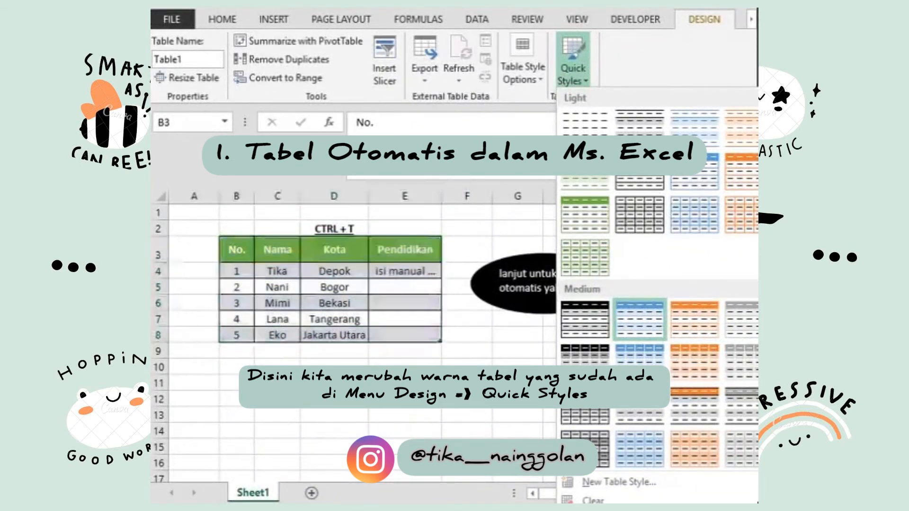
{"action": "left_click", "coordinate": [905, 320]}
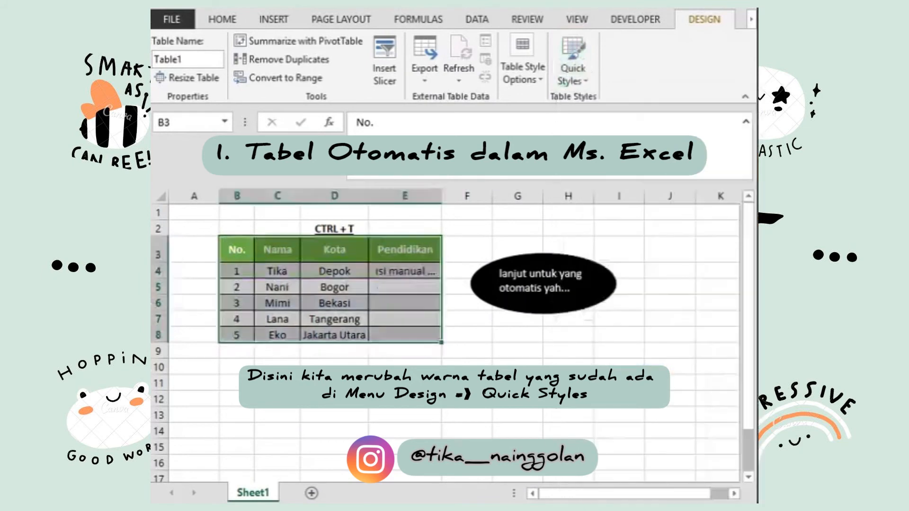
- Remove the manually applied cell borders from the whole table B3:E8
{"action": "left_click", "coordinate": [221, 21]}
{"action": "left_click", "coordinate": [241, 77]}
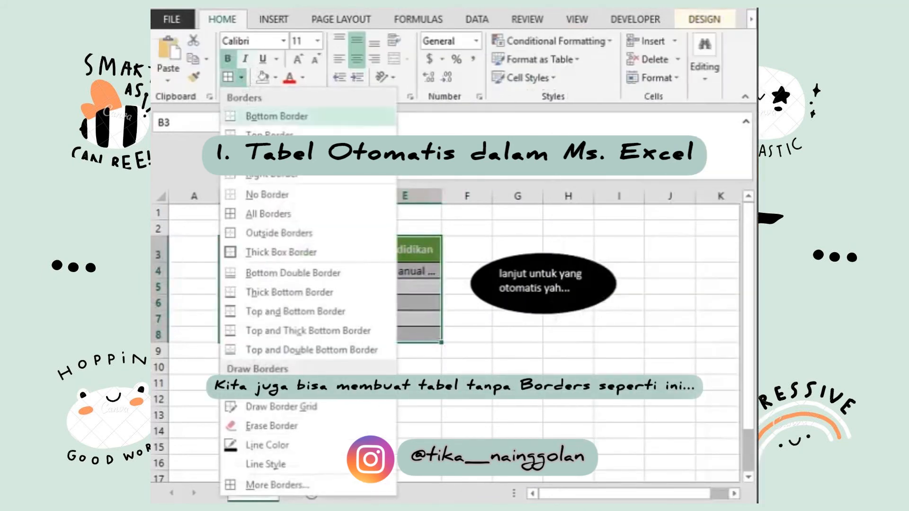
{"action": "left_click", "coordinate": [259, 194]}
{"action": "left_click", "coordinate": [322, 323]}
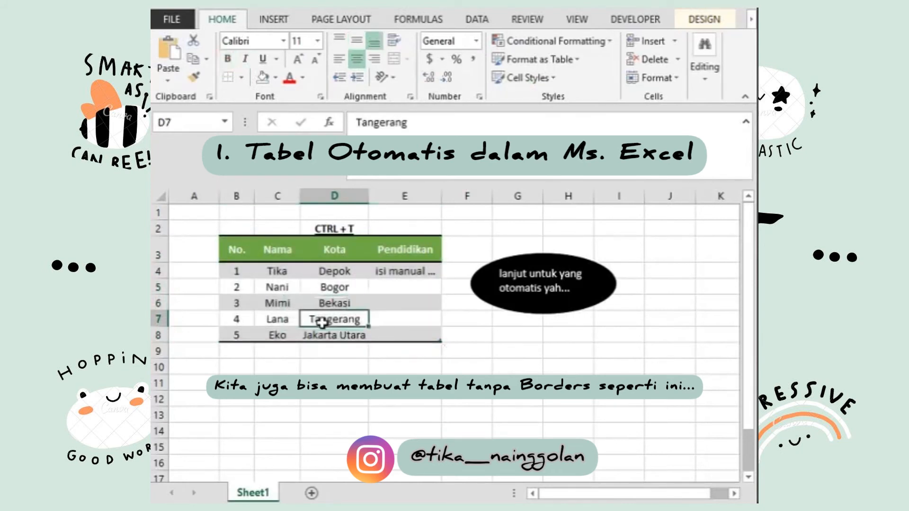
- Extend the table with a new row by entering 6 in cell B9 under the No. column
{"action": "left_click", "coordinate": [432, 336]}
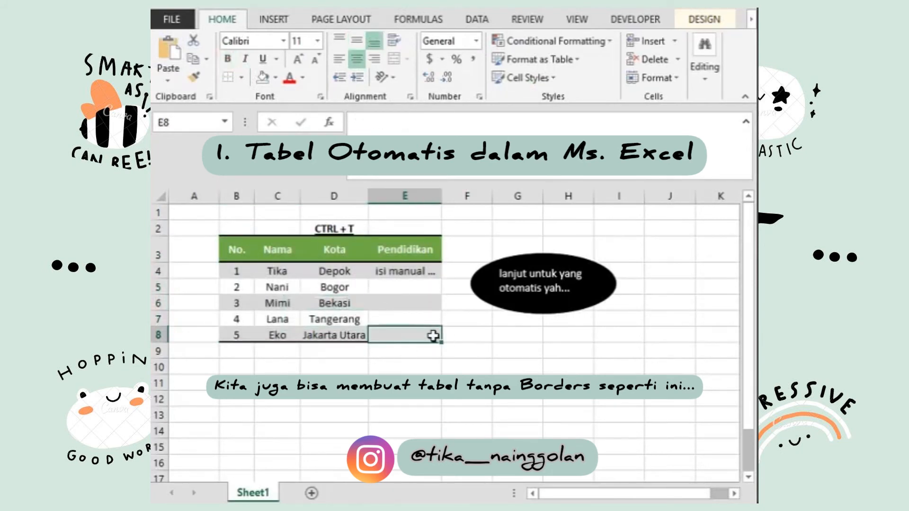
{"action": "key", "text": "Left"}
{"action": "key", "text": "Left"}
{"action": "key", "text": "Left"}
{"action": "key", "text": "Down"}
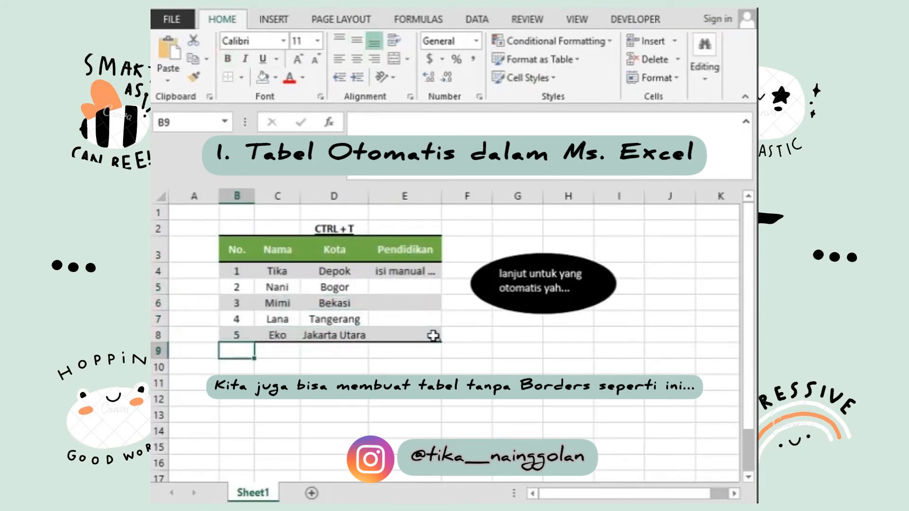
{"action": "type", "text": "6"}
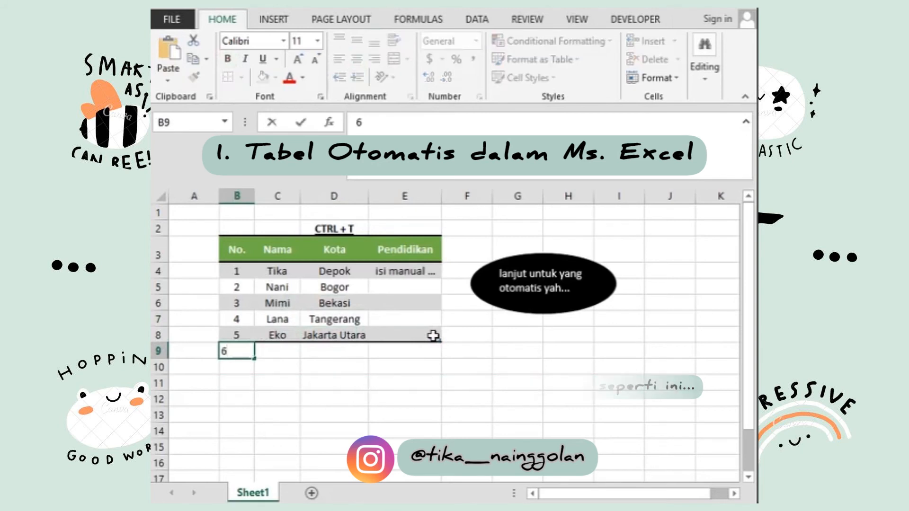
{"action": "key", "text": "Return"}
{"action": "key", "text": "Down"}
{"action": "key", "text": "Down"}
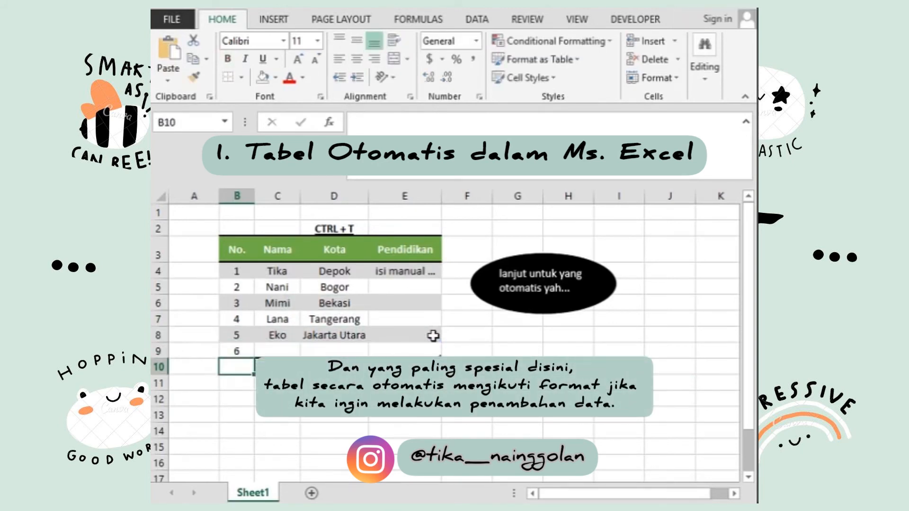
- Fill the No. column from cell B4 with a linear series in columns, step value 1 and stop value 10
{"action": "key", "text": "Up"}
{"action": "key", "text": "Up"}
{"action": "key", "text": "Down"}
{"action": "key", "text": "Up"}
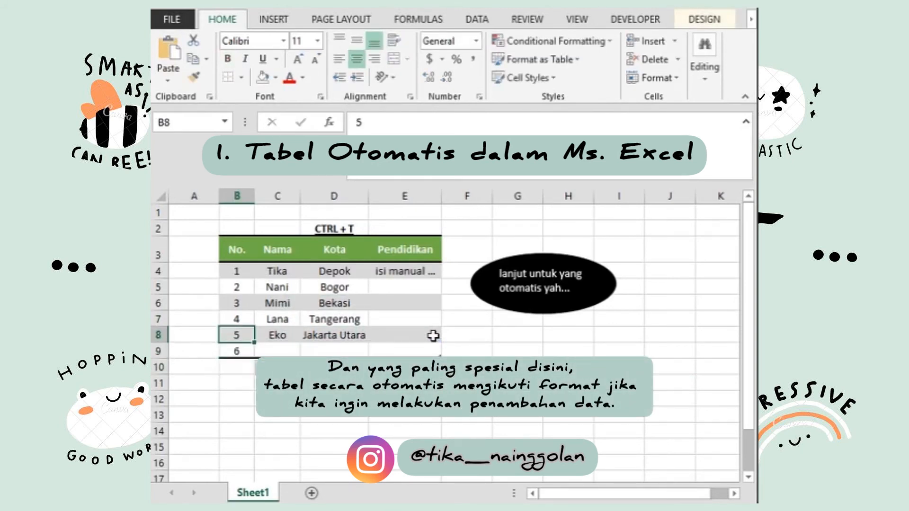
{"action": "key", "text": "ctrl+Up"}
{"action": "key", "text": "Down"}
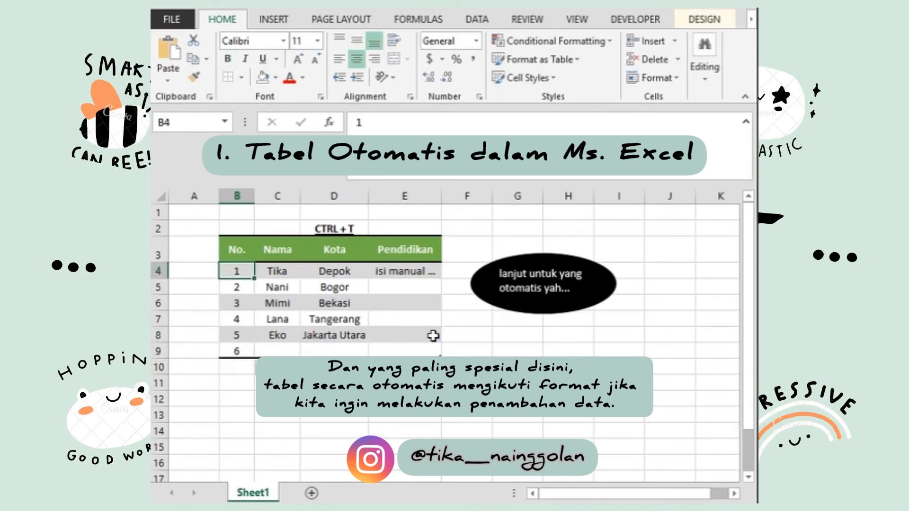
{"action": "left_click", "coordinate": [704, 79]}
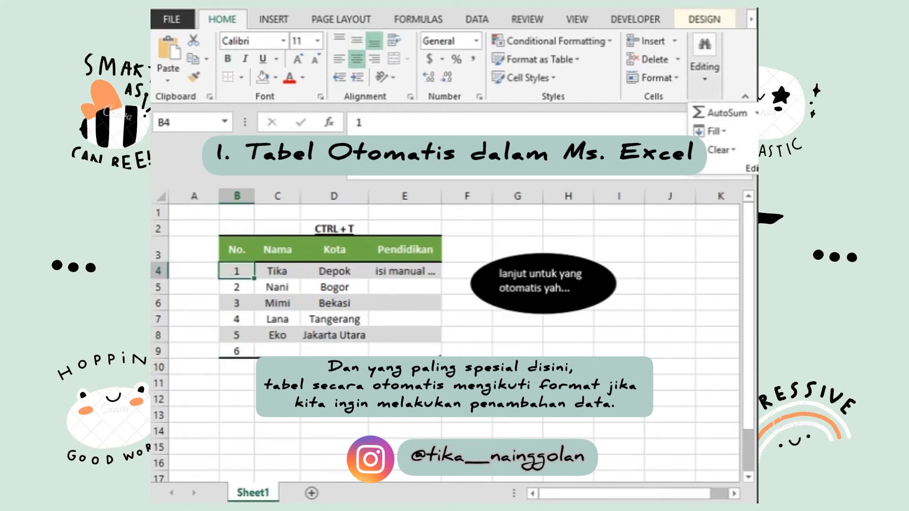
{"action": "left_click", "coordinate": [725, 134]}
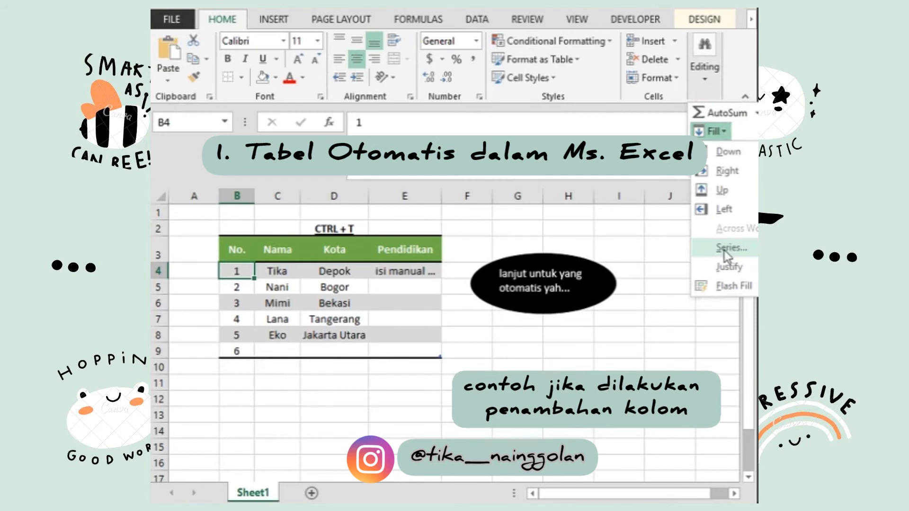
{"action": "left_click", "coordinate": [728, 248]}
{"action": "left_click", "coordinate": [497, 240]}
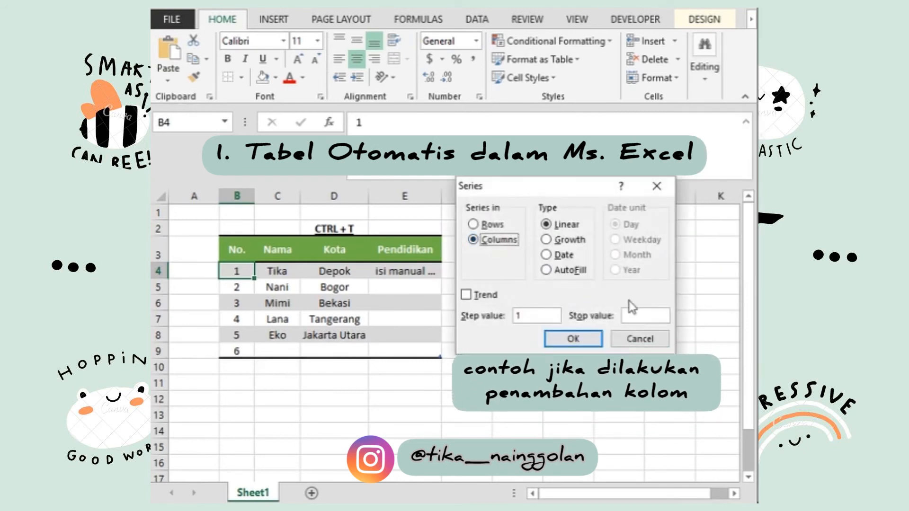
{"action": "left_click", "coordinate": [631, 313]}
{"action": "type", "text": "10"}
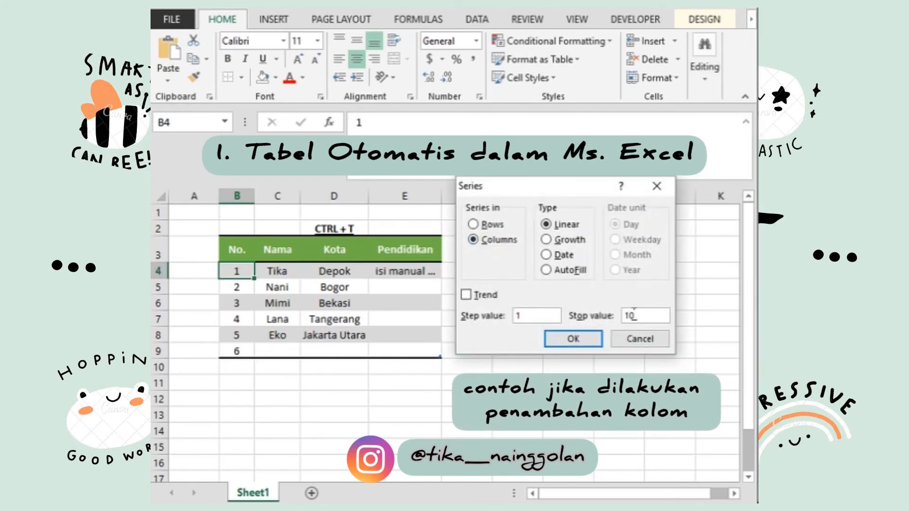
{"action": "left_click", "coordinate": [560, 340]}
{"action": "left_click", "coordinate": [439, 381]}
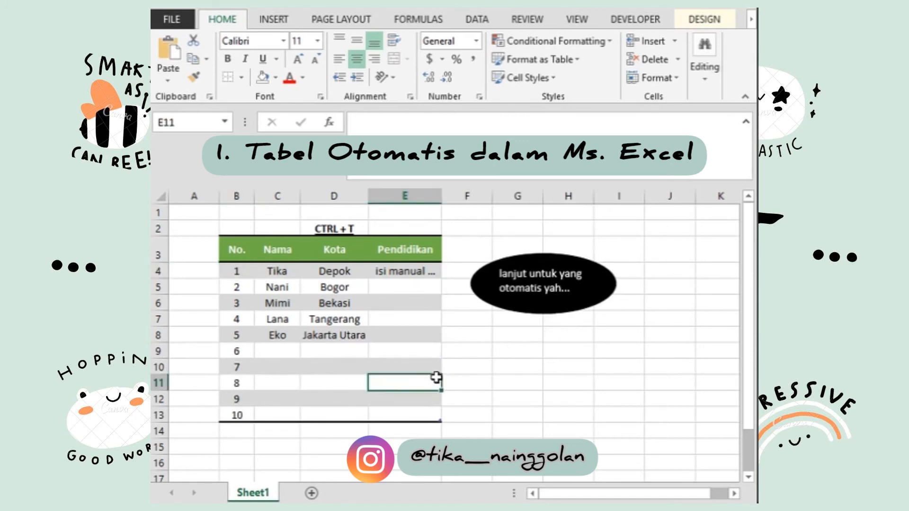
- Duplicate the black oval callout and place the copy directly below the original, beside table rows 8 to 11
{"action": "left_click", "coordinate": [572, 260]}
{"action": "left_click", "coordinate": [514, 330]}
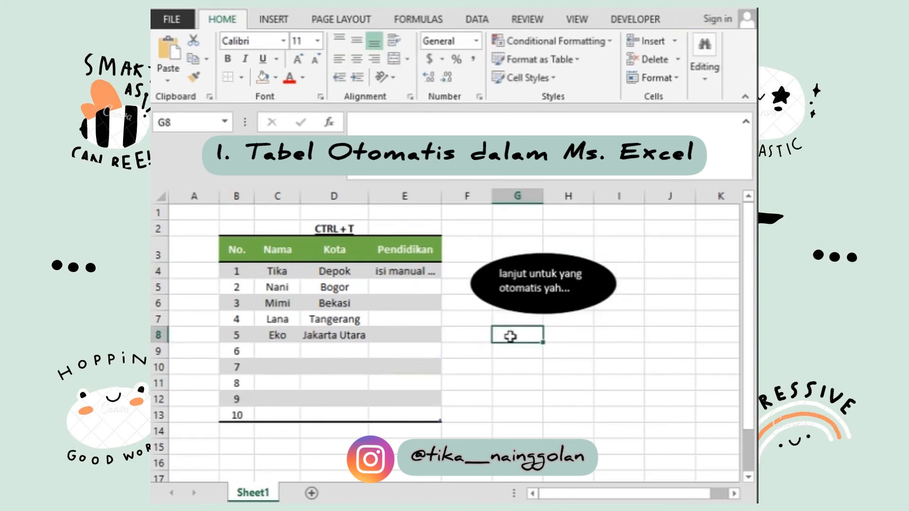
{"action": "key", "text": "ctrl+v"}
{"action": "left_click_drag", "start_coordinate": [583, 330], "coordinate": [571, 331]}
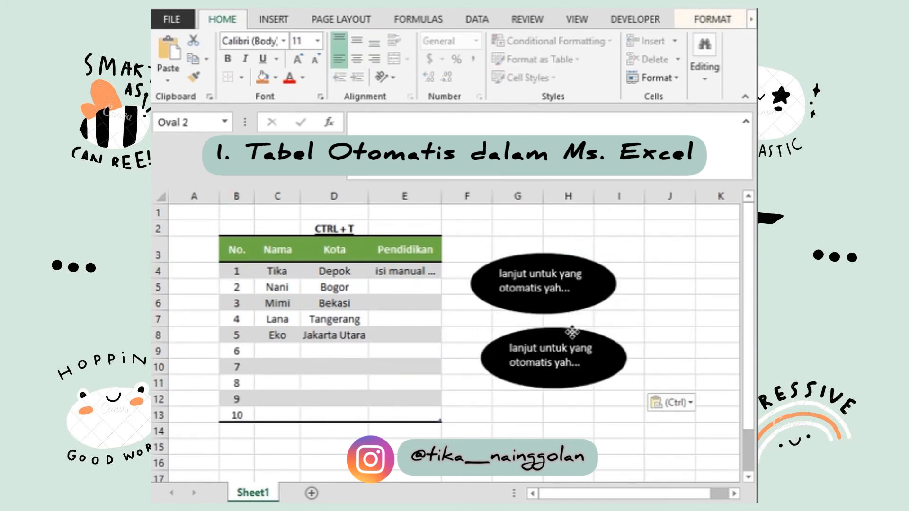
- Replace the text in the lower oval with "OK yah..."
{"action": "left_click", "coordinate": [580, 364]}
{"action": "left_click_drag", "start_coordinate": [580, 364], "coordinate": [504, 359]}
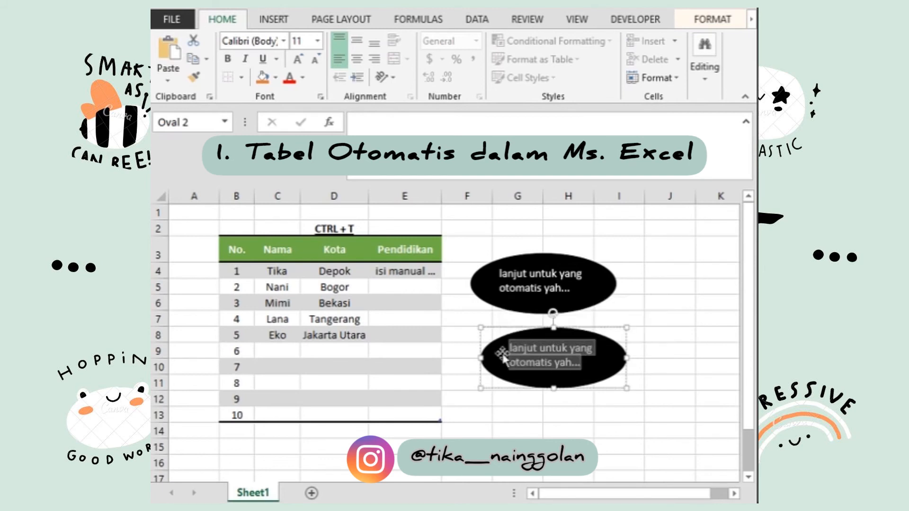
{"action": "type", "text": "OK"}
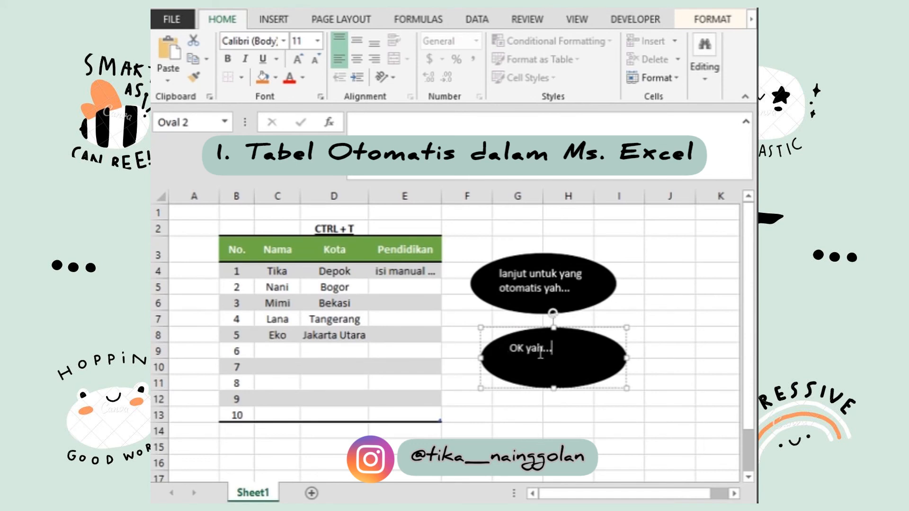
{"action": "left_click", "coordinate": [633, 300]}
- Center the lower oval's text both vertically and horizontally, then deselect the shape
{"action": "left_click", "coordinate": [542, 365]}
{"action": "left_click", "coordinate": [358, 43]}
{"action": "left_click", "coordinate": [360, 60]}
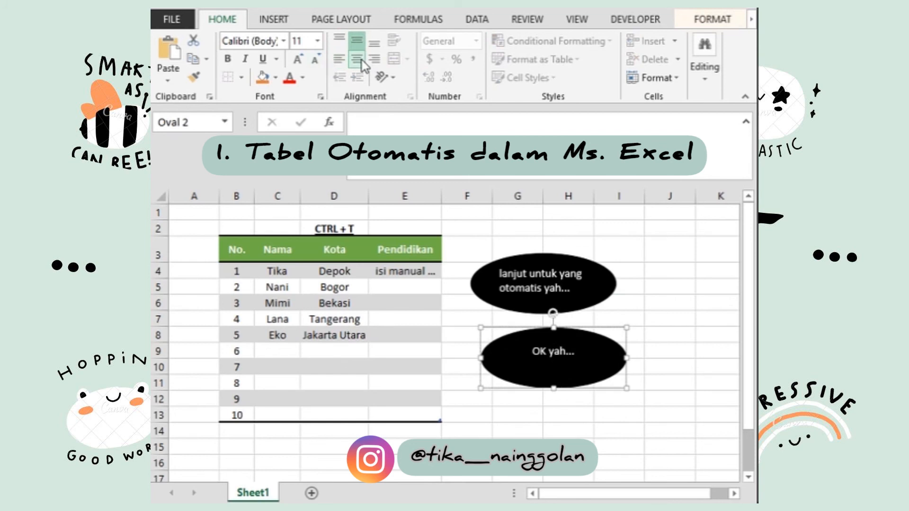
{"action": "left_click", "coordinate": [635, 284]}
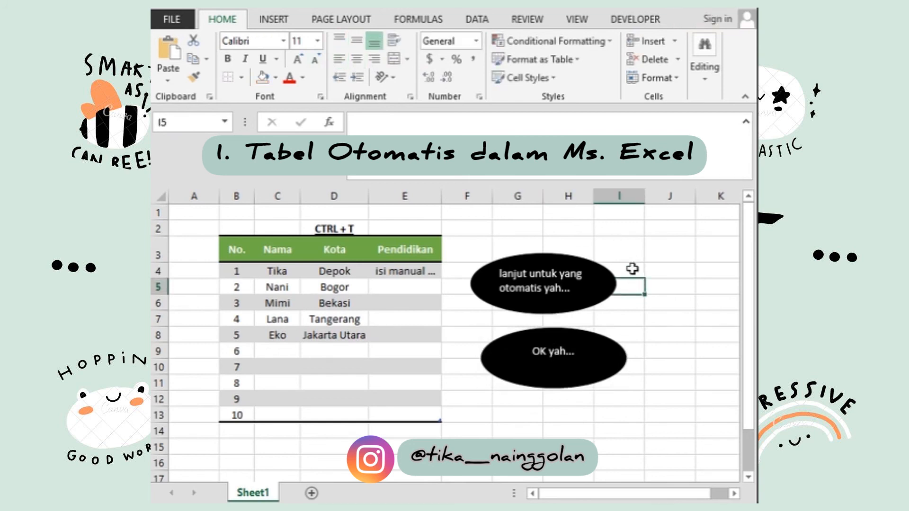
- Select the empty cell F2 and bring up the worksheet's view and display options
{"action": "left_click", "coordinate": [485, 227]}
{"action": "left_click", "coordinate": [483, 21]}
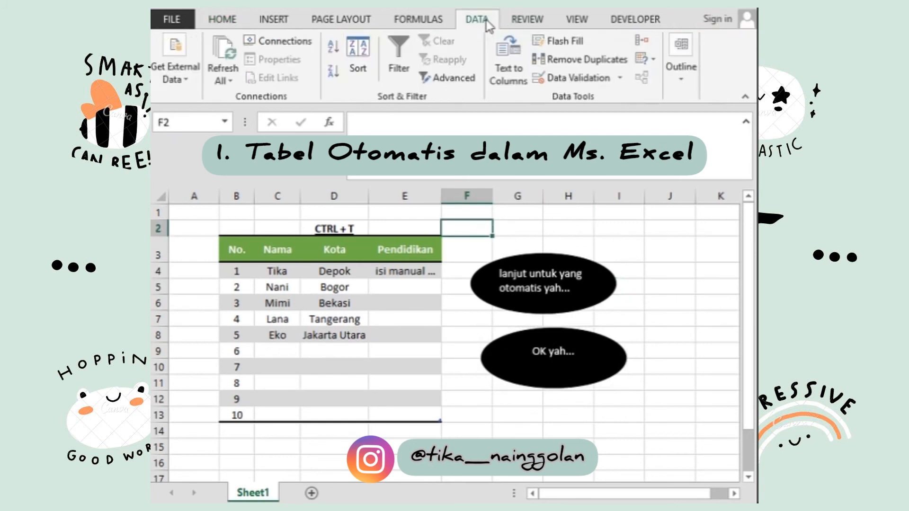
{"action": "left_click", "coordinate": [577, 21]}
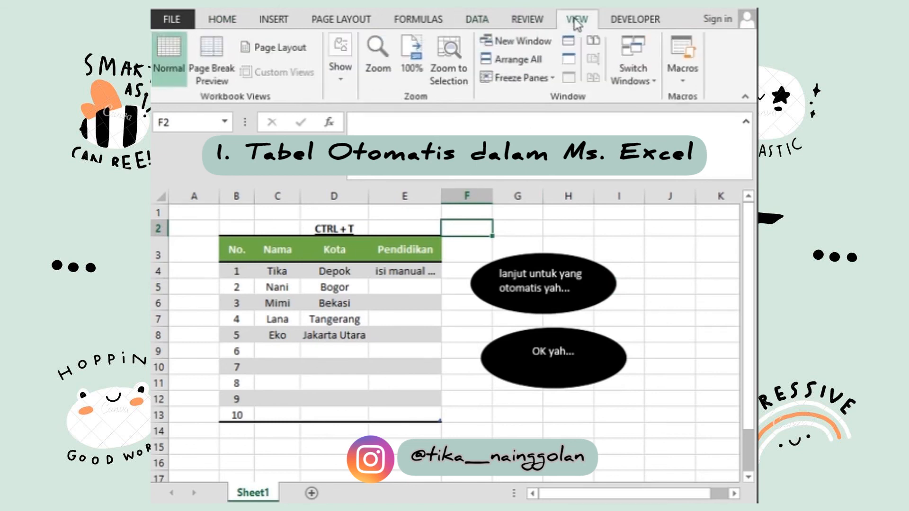